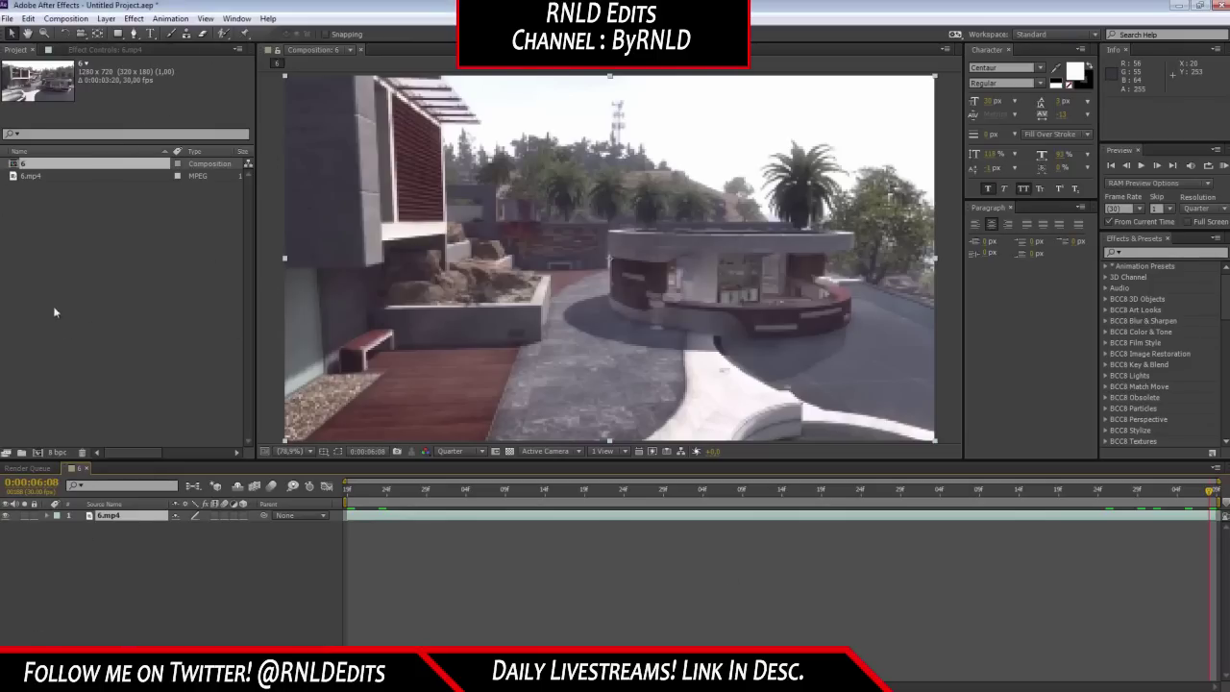
Run the 3D camera tracker on the 6.mp4 footage layer.
{"action": "right_click", "coordinate": [126, 516]}
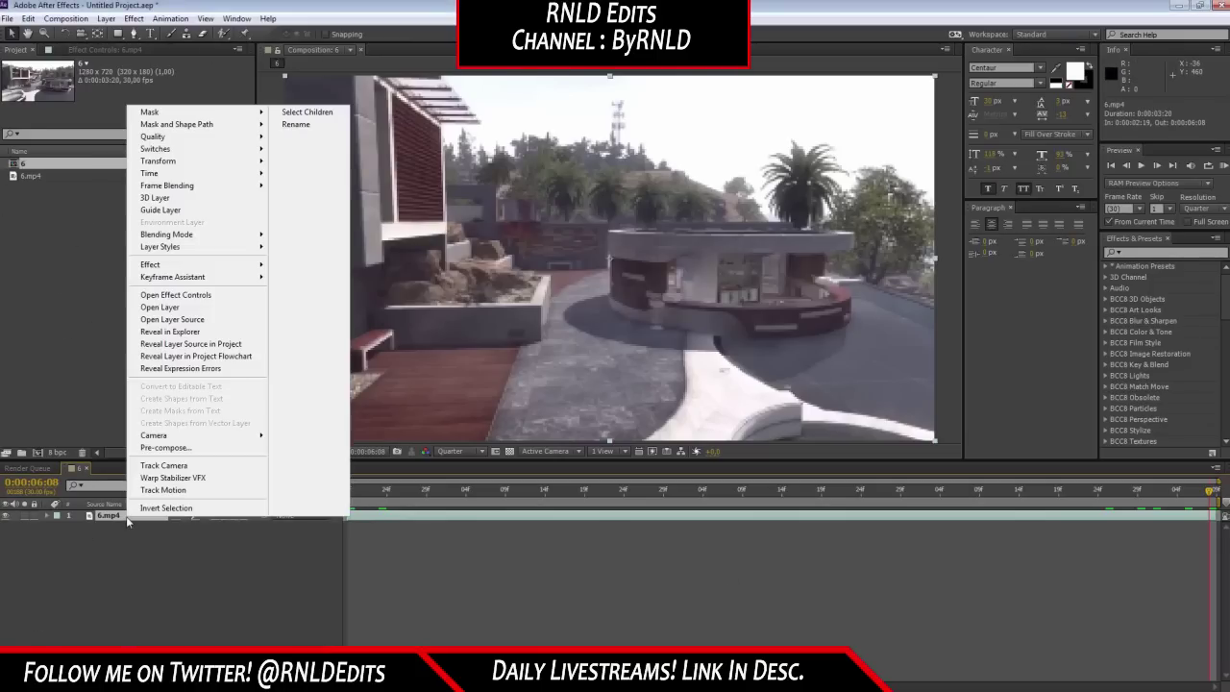
{"action": "left_click", "coordinate": [178, 467]}
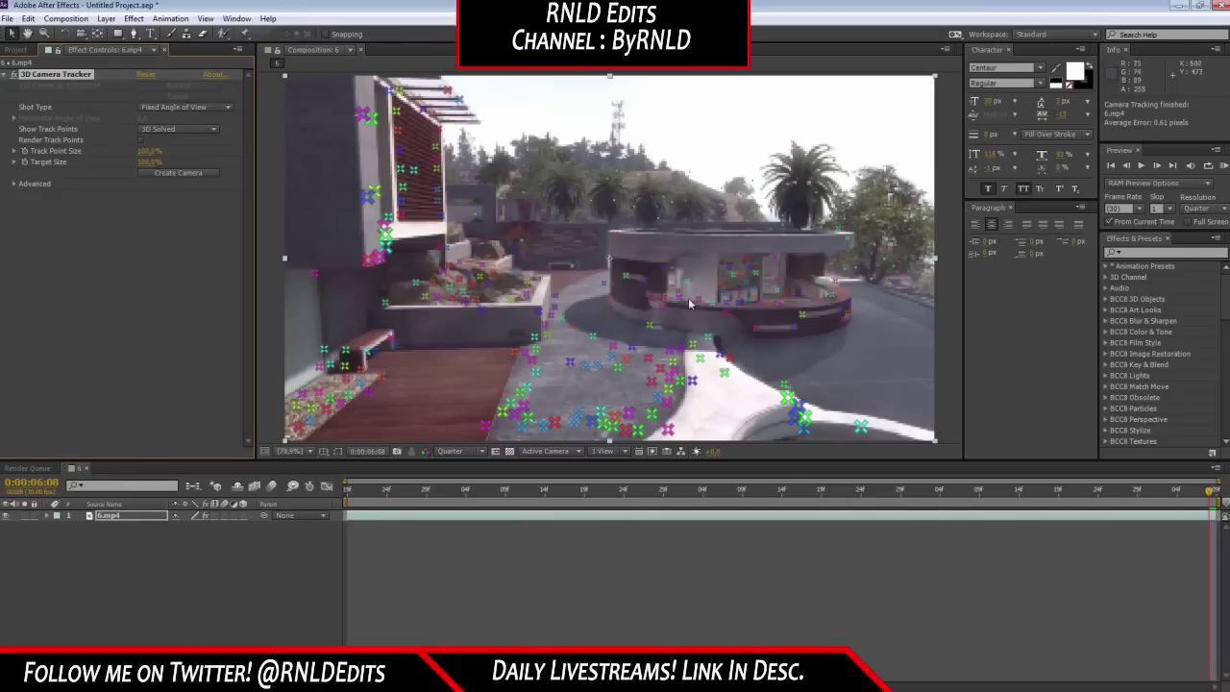
Select four track points outlining the grey pavement and create a text layer and camera from that plane.
{"action": "left_click", "coordinate": [504, 415]}
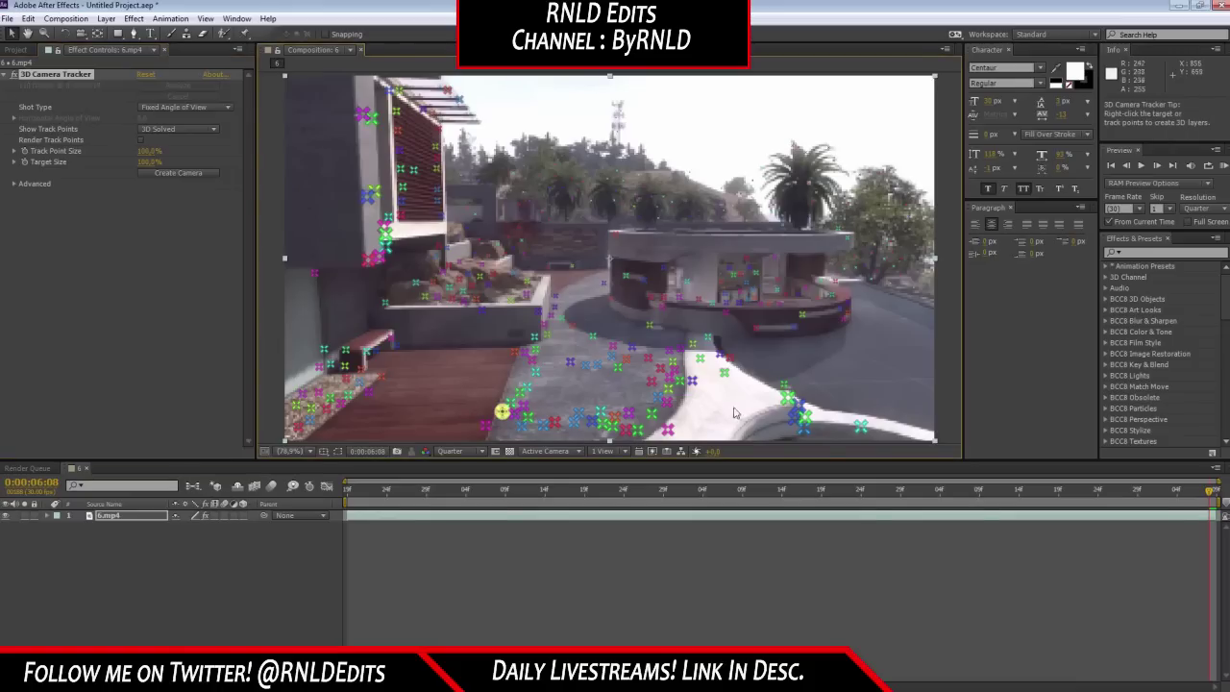
{"action": "left_click", "coordinate": [790, 403]}
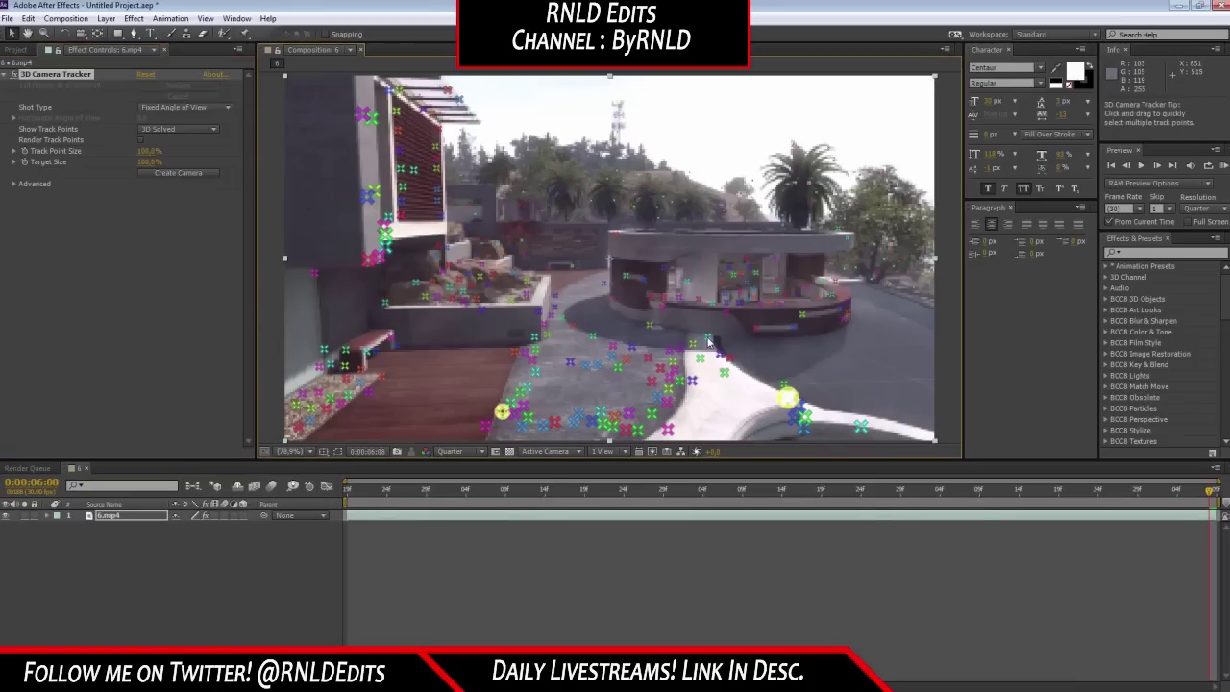
{"action": "left_click", "coordinate": [707, 336], "text": "shift"}
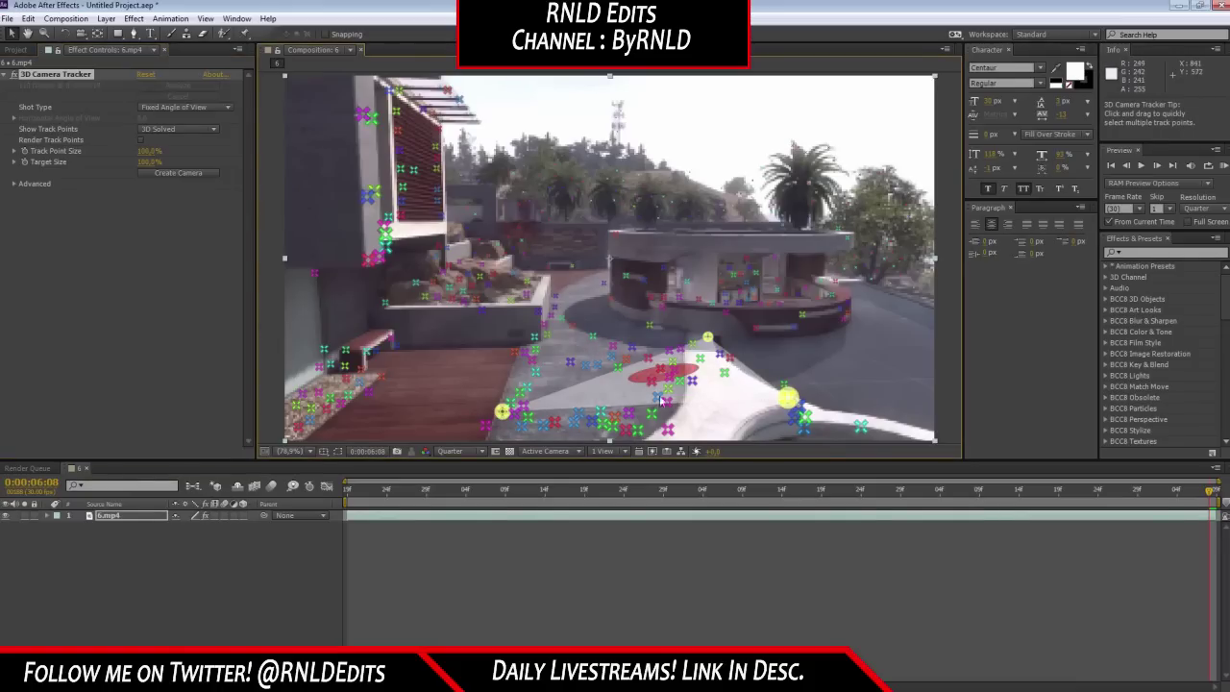
{"action": "left_click", "coordinate": [535, 351]}
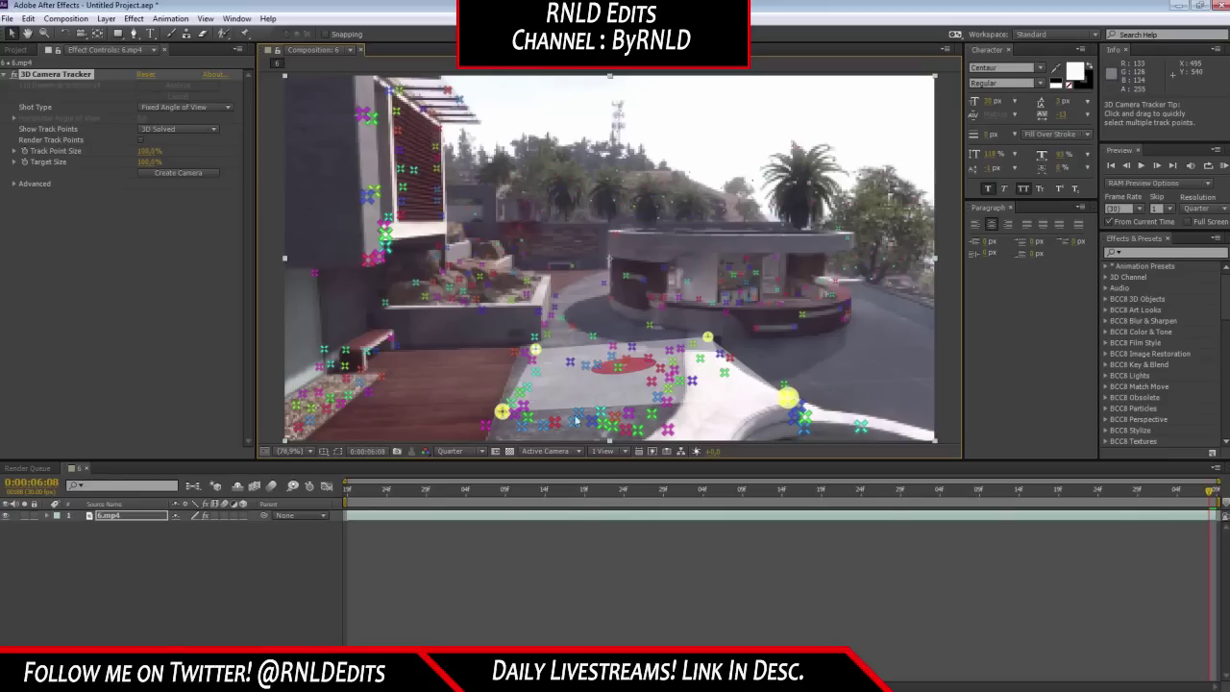
{"action": "right_click", "coordinate": [625, 366]}
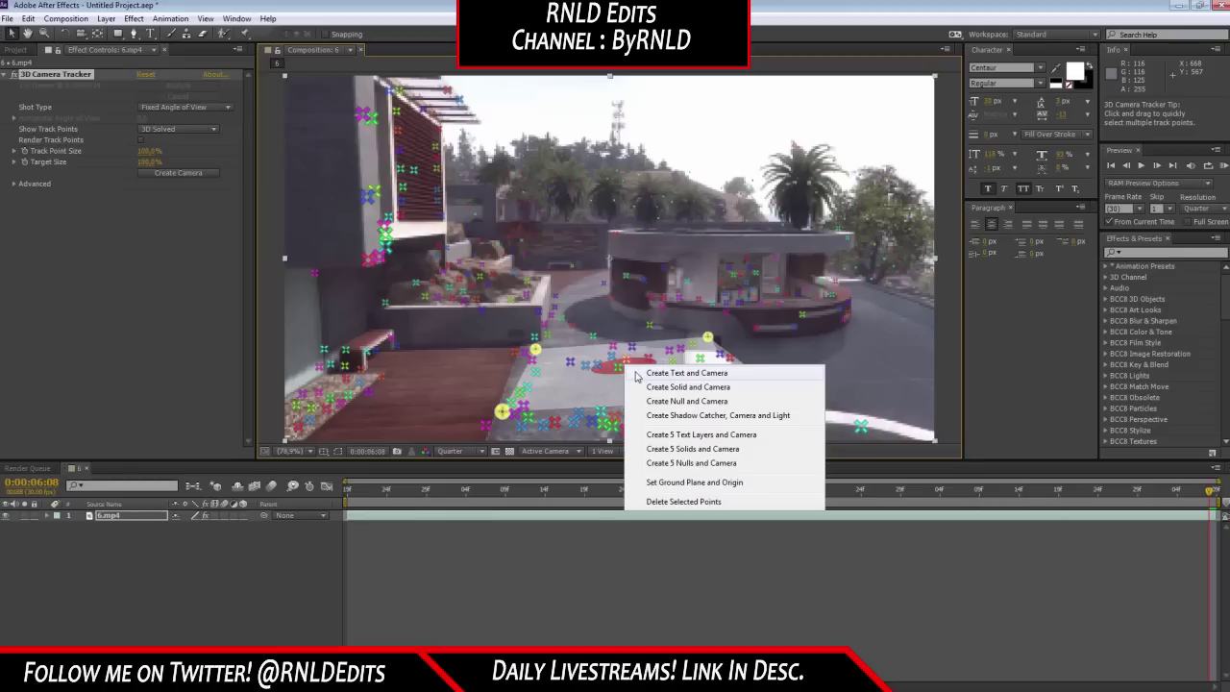
{"action": "left_click", "coordinate": [686, 373]}
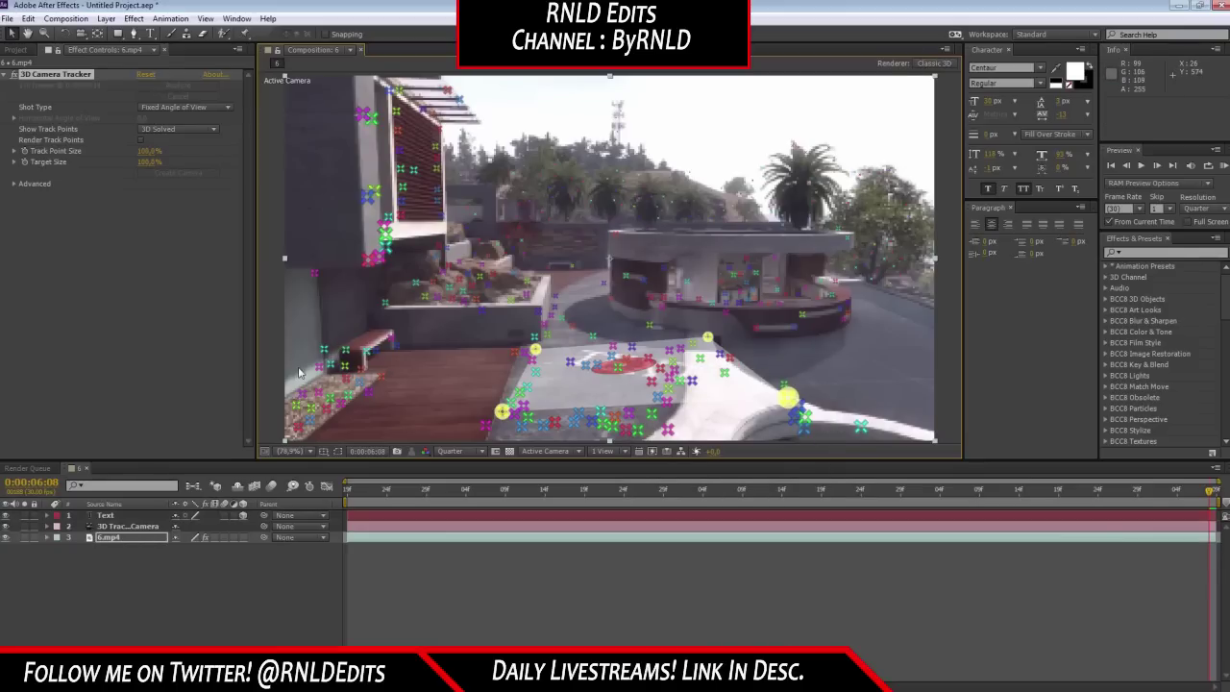
Rotate the tracked Text layer upright so it faces the camera, and raise it above the pavement.
{"action": "left_click", "coordinate": [107, 515]}
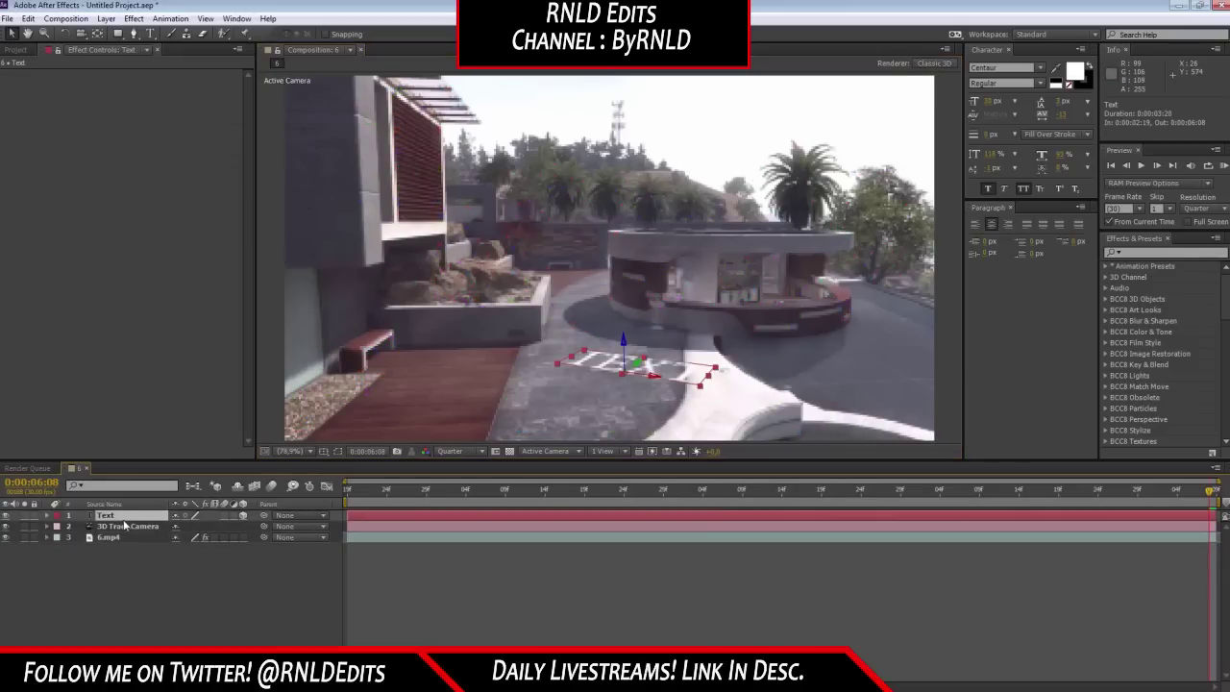
{"action": "key", "text": "w"}
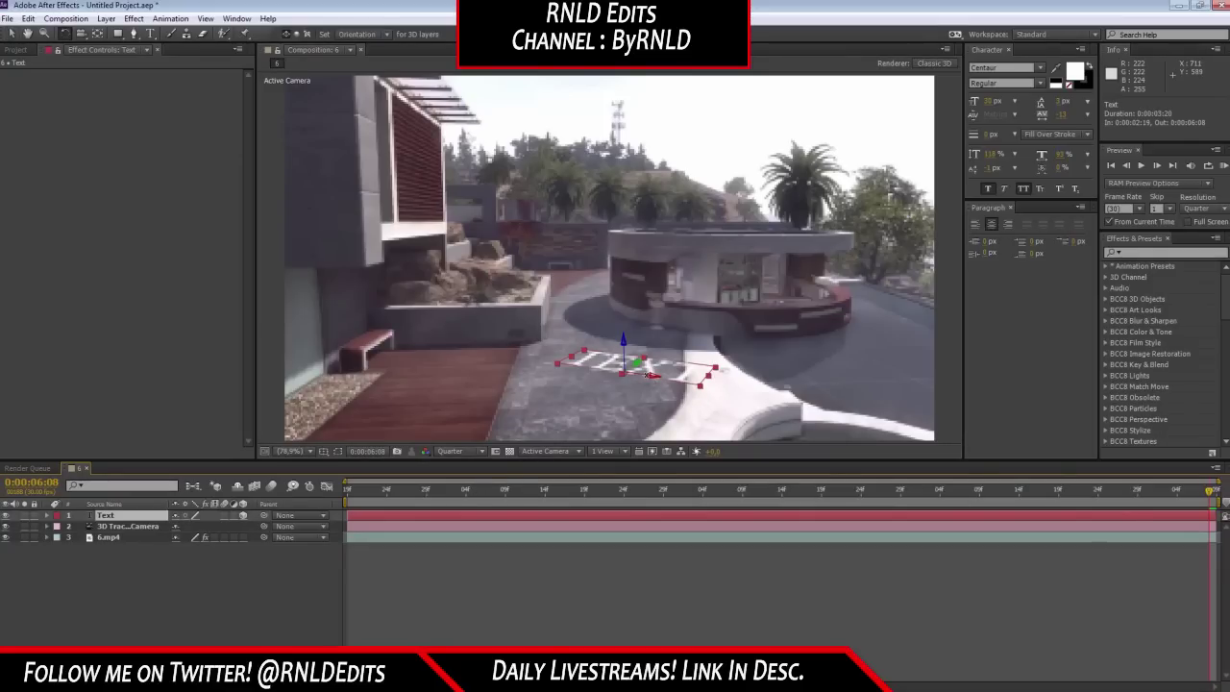
{"action": "left_click_drag", "start_coordinate": [646, 373], "coordinate": [621, 424]}
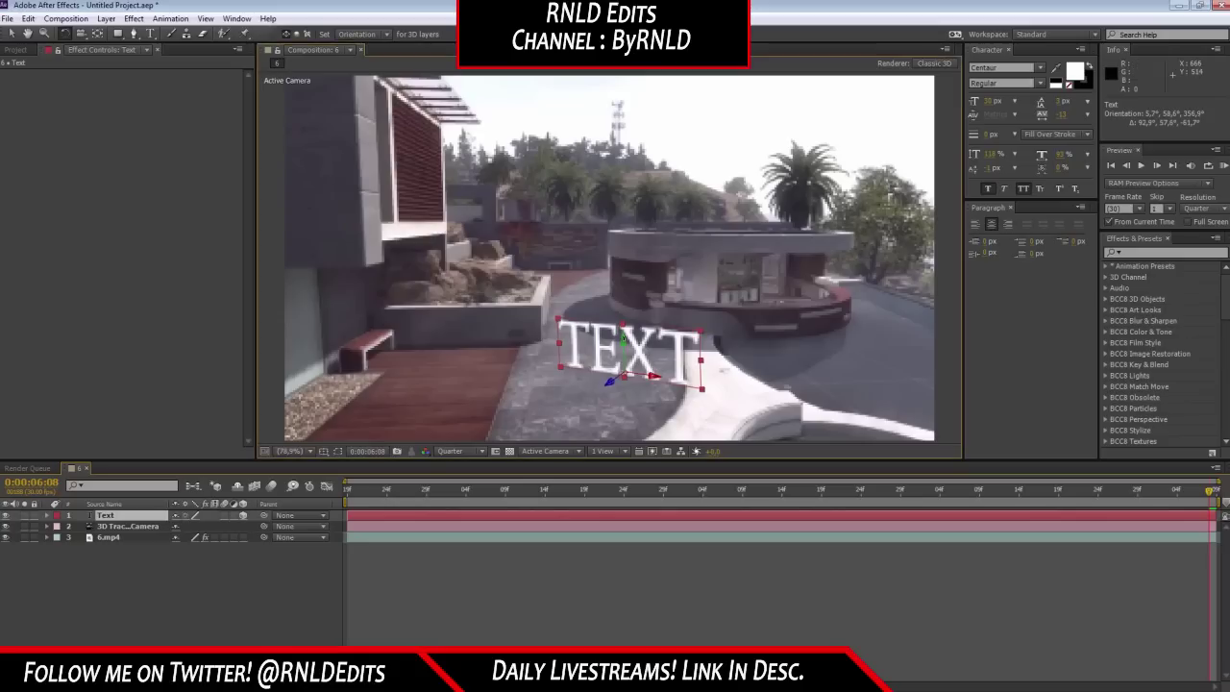
{"action": "left_click_drag", "start_coordinate": [635, 341], "coordinate": [644, 291]}
{"action": "key", "text": "v"}
Preview the composition from its first frame to check how the upright text follows the camera movement.
{"action": "left_click_drag", "start_coordinate": [958, 492], "coordinate": [866, 493]}
{"action": "left_click_drag", "start_coordinate": [785, 498], "coordinate": [759, 502]}
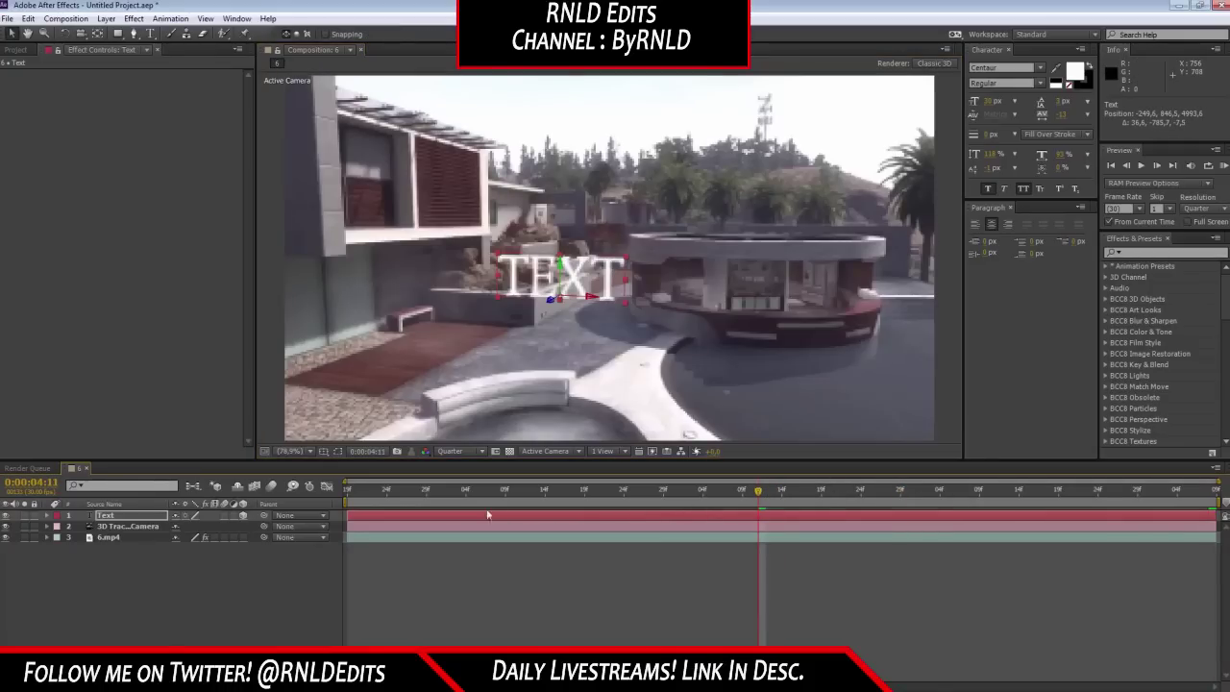
{"action": "left_click", "coordinate": [349, 495]}
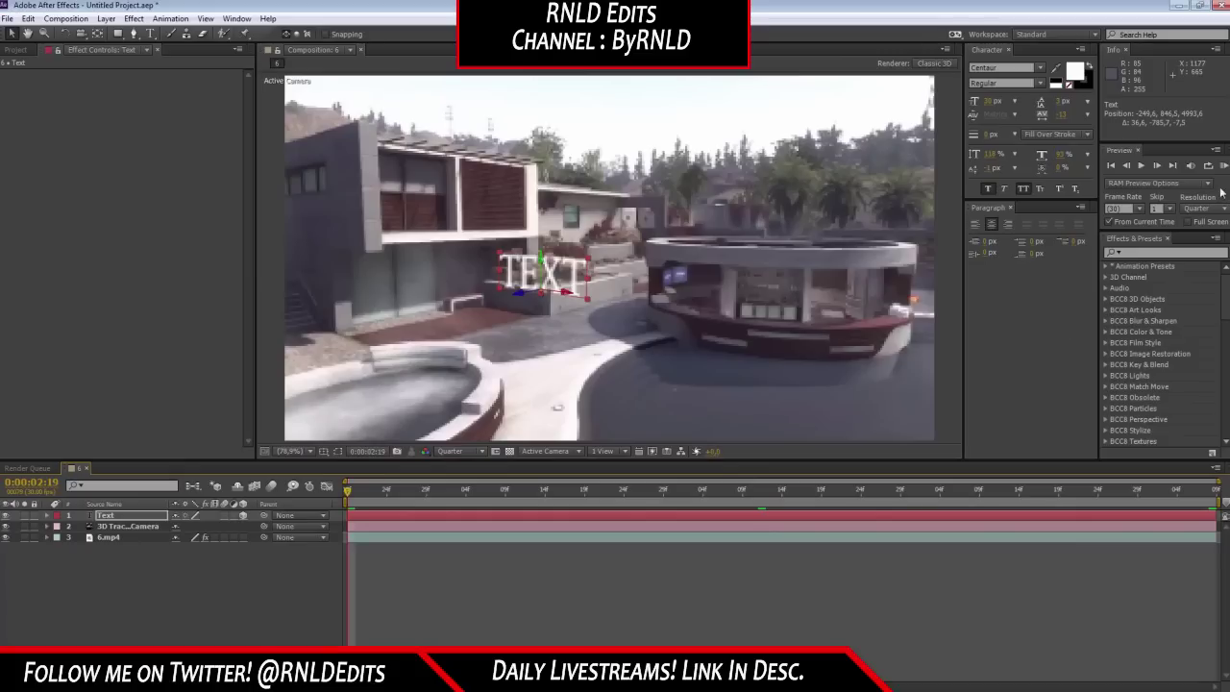
{"action": "left_click", "coordinate": [1140, 166]}
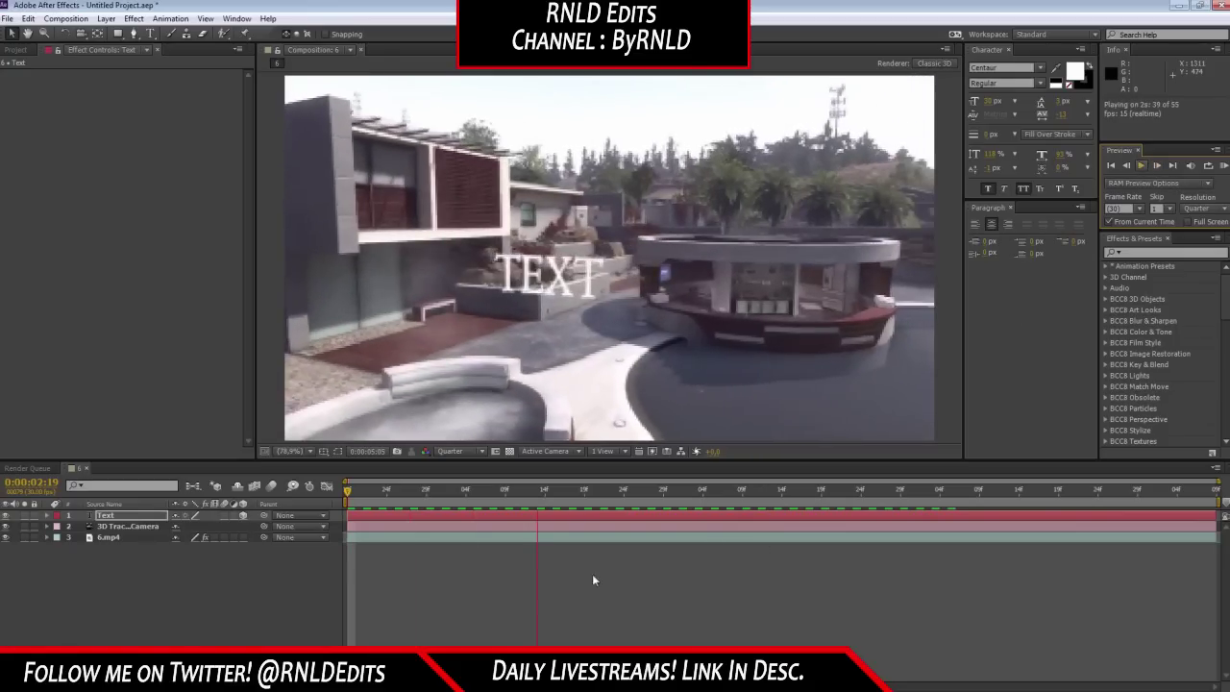
{"action": "left_click", "coordinate": [231, 616]}
Add a new black solid layer above the Text layer.
{"action": "right_click", "coordinate": [231, 616]}
{"action": "mouse_move", "coordinate": [296, 480]}
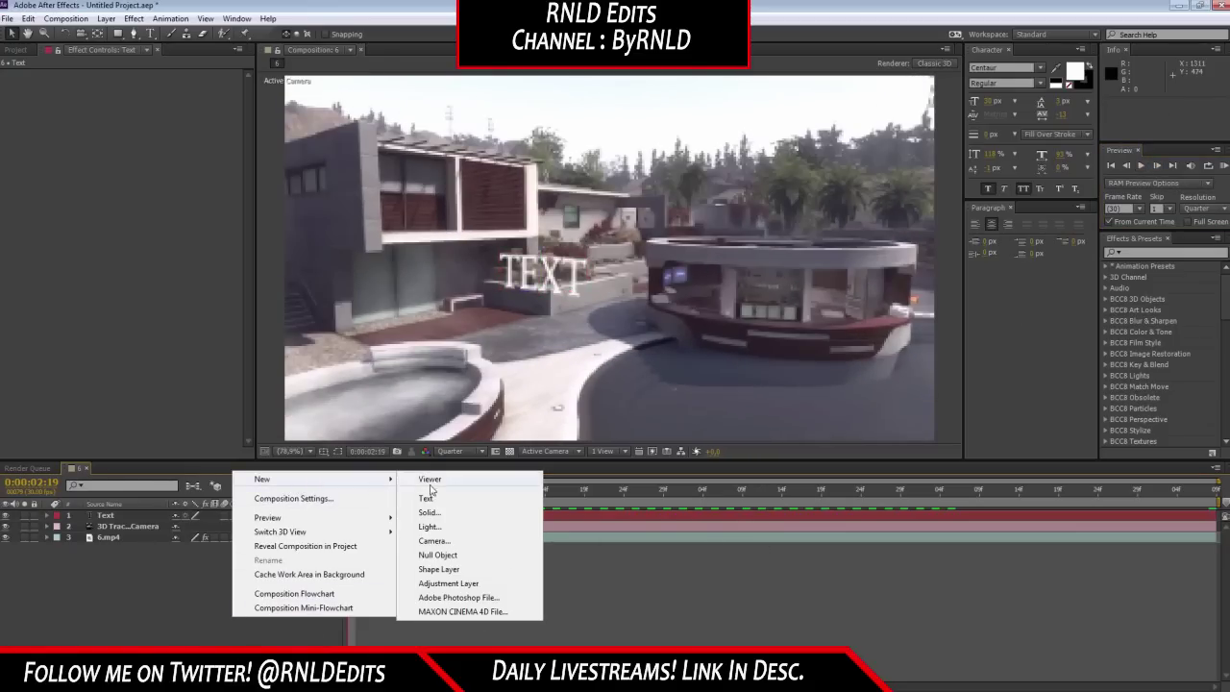
{"action": "left_click", "coordinate": [474, 517]}
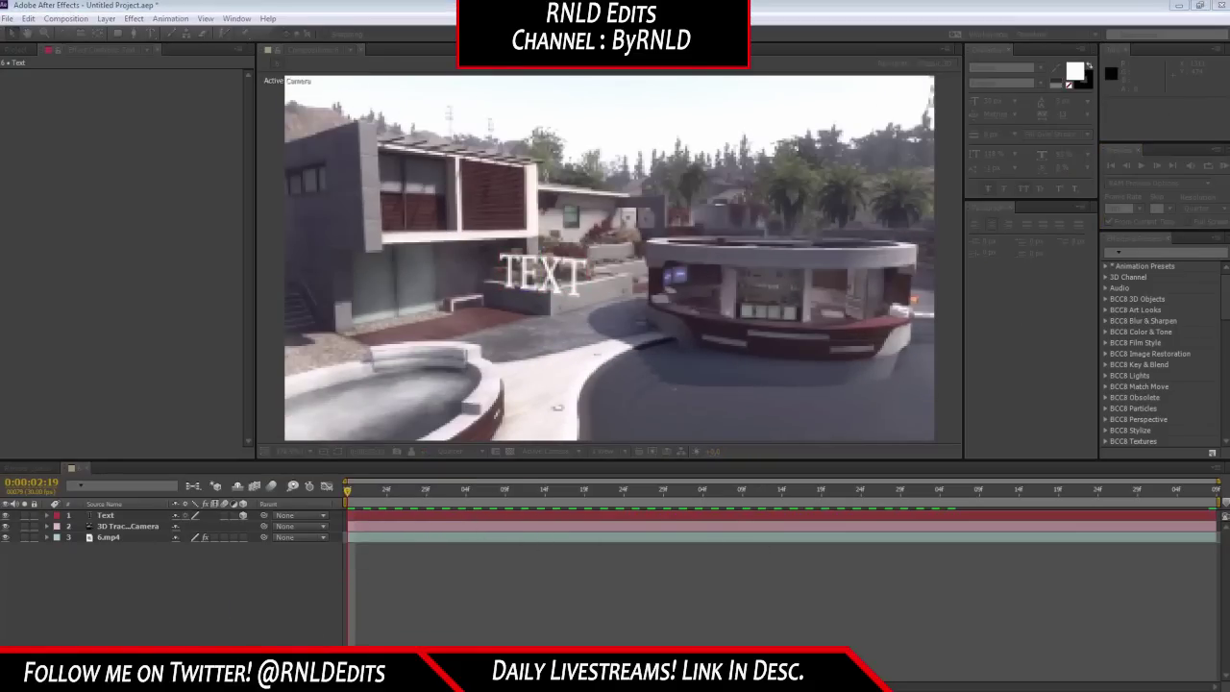
{"action": "left_click_drag", "start_coordinate": [1229, 76], "coordinate": [606, 252]}
{"action": "left_click", "coordinate": [650, 422]}
{"action": "left_click", "coordinate": [697, 506]}
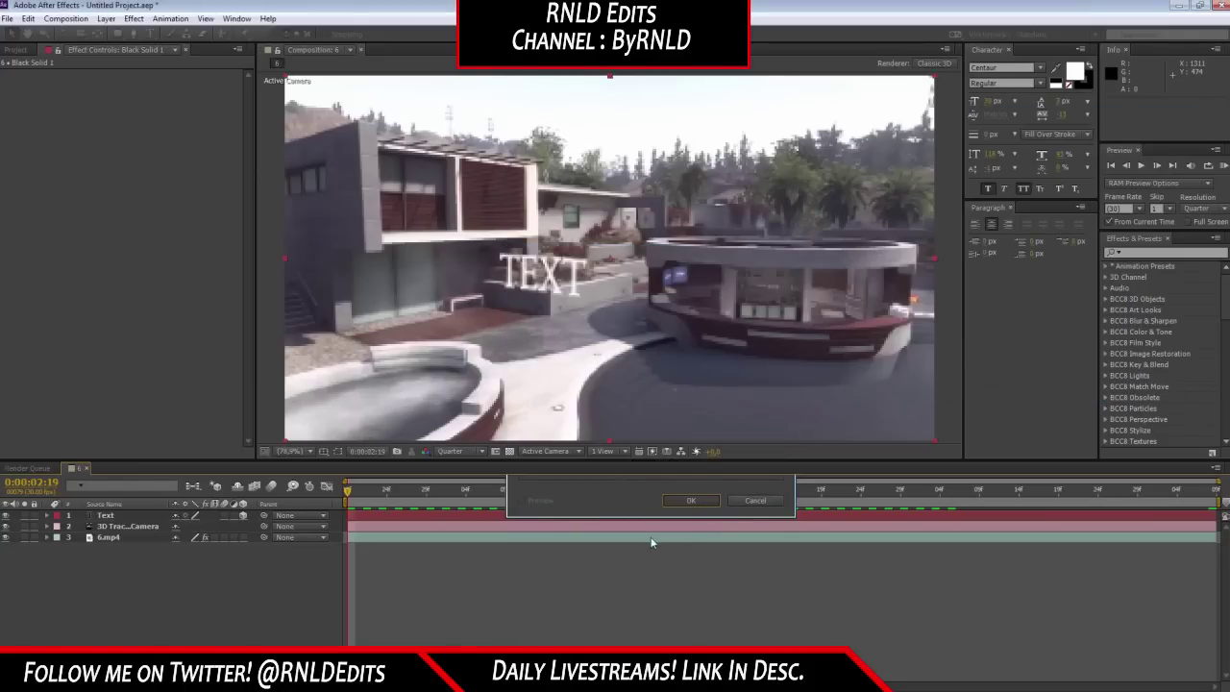
Find the Video Copilot Element effect and apply it to the black solid.
{"action": "left_click", "coordinate": [1144, 252]}
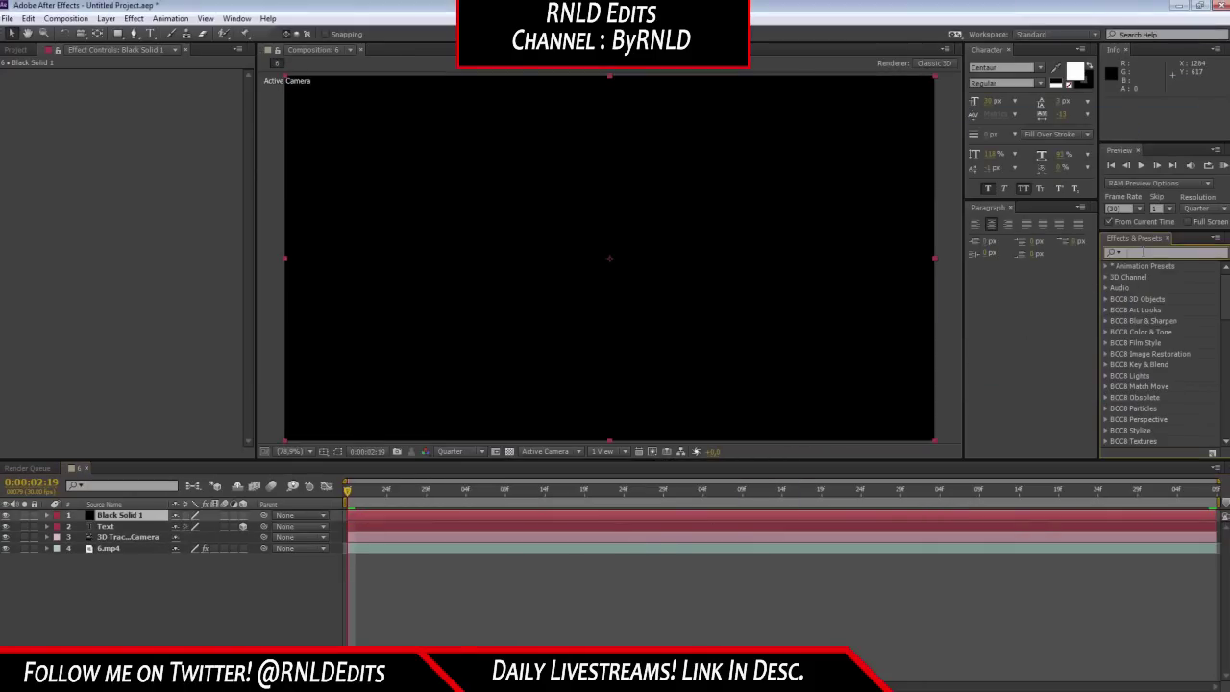
{"action": "type", "text": "element"}
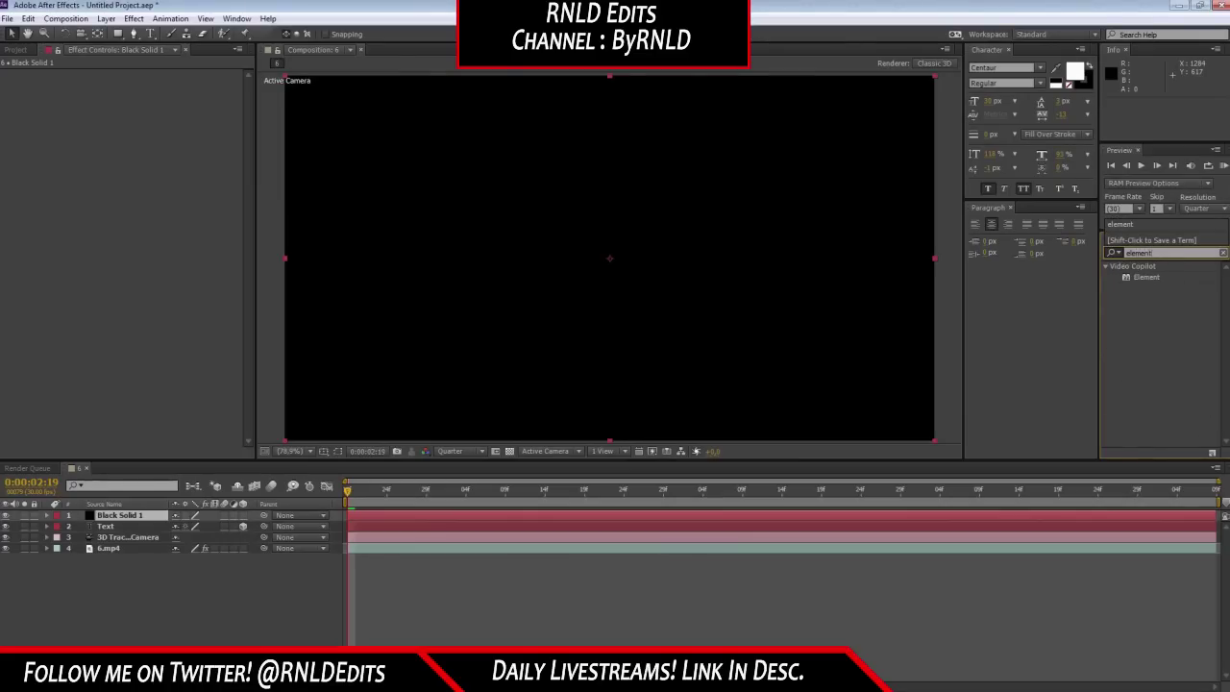
{"action": "left_click_drag", "start_coordinate": [1141, 279], "coordinate": [120, 515]}
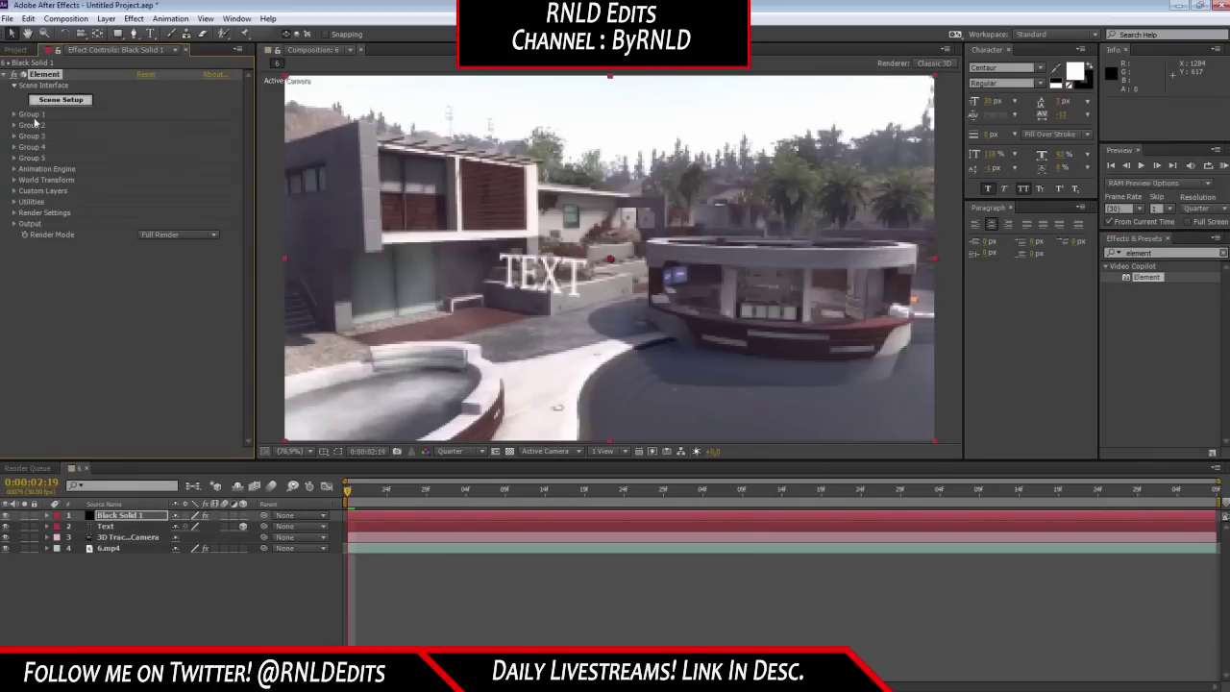
Assign the Text layer as Path Layer 1 in Element's custom text and masks.
{"action": "left_click", "coordinate": [15, 191]}
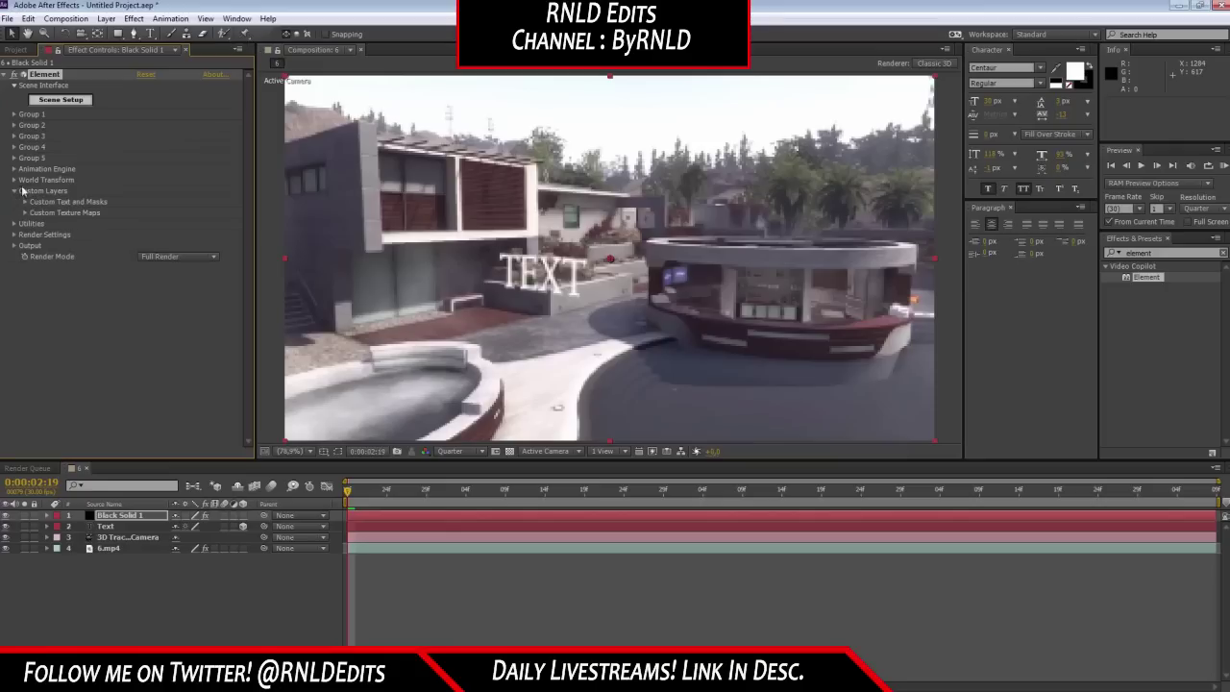
{"action": "left_click", "coordinate": [26, 202]}
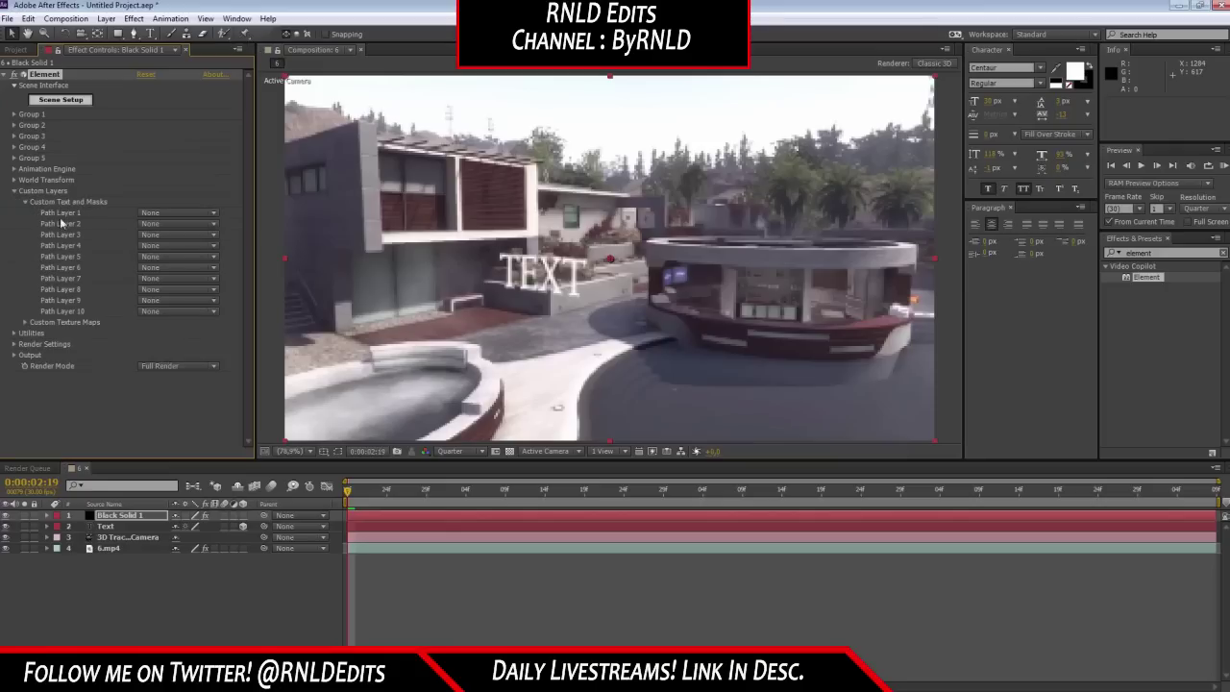
{"action": "left_click", "coordinate": [174, 220]}
{"action": "left_click", "coordinate": [187, 258]}
Extrude the text path into a 3D model in Element's Scene Setup.
{"action": "left_click", "coordinate": [62, 101]}
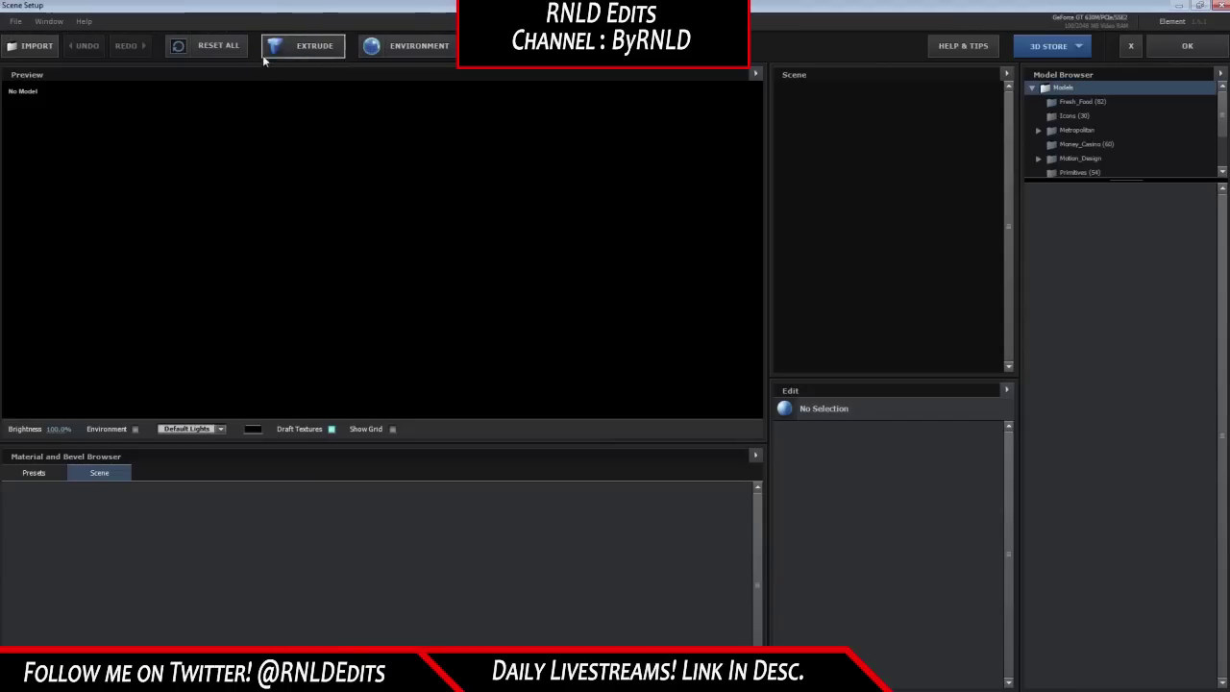
{"action": "left_click", "coordinate": [301, 48]}
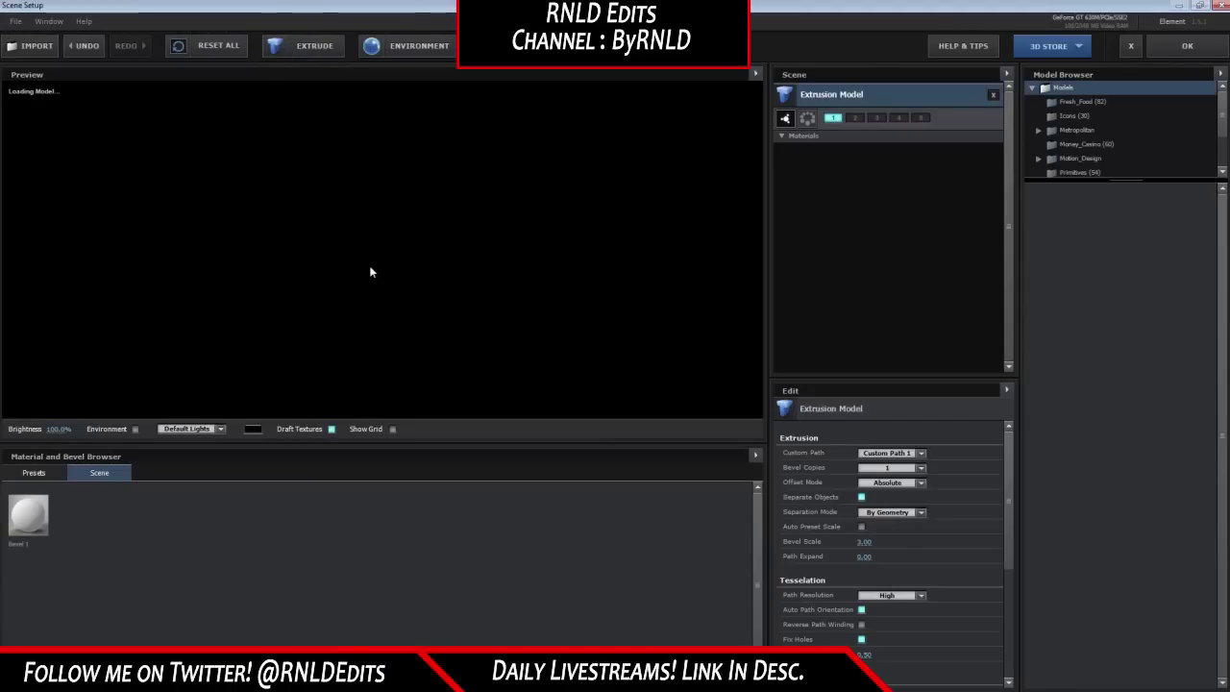
{"action": "scroll", "coordinate": [370, 267], "scroll_direction": "up", "scroll_amount": 4}
{"action": "left_click_drag", "start_coordinate": [370, 267], "coordinate": [416, 255]}
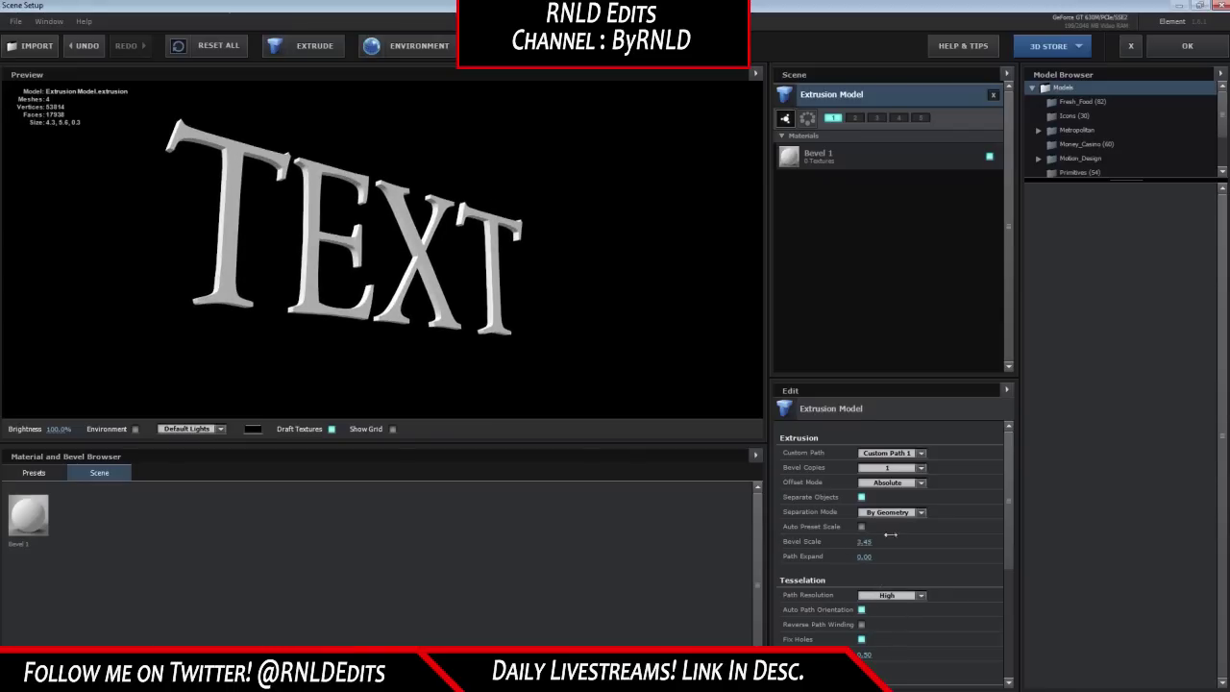
Thicken the extruded text by setting its Bevel Scale to about 15.91.
{"action": "left_click_drag", "start_coordinate": [1058, 377], "coordinate": [1129, 179]}
{"action": "left_click_drag", "start_coordinate": [868, 542], "coordinate": [1064, 57]}
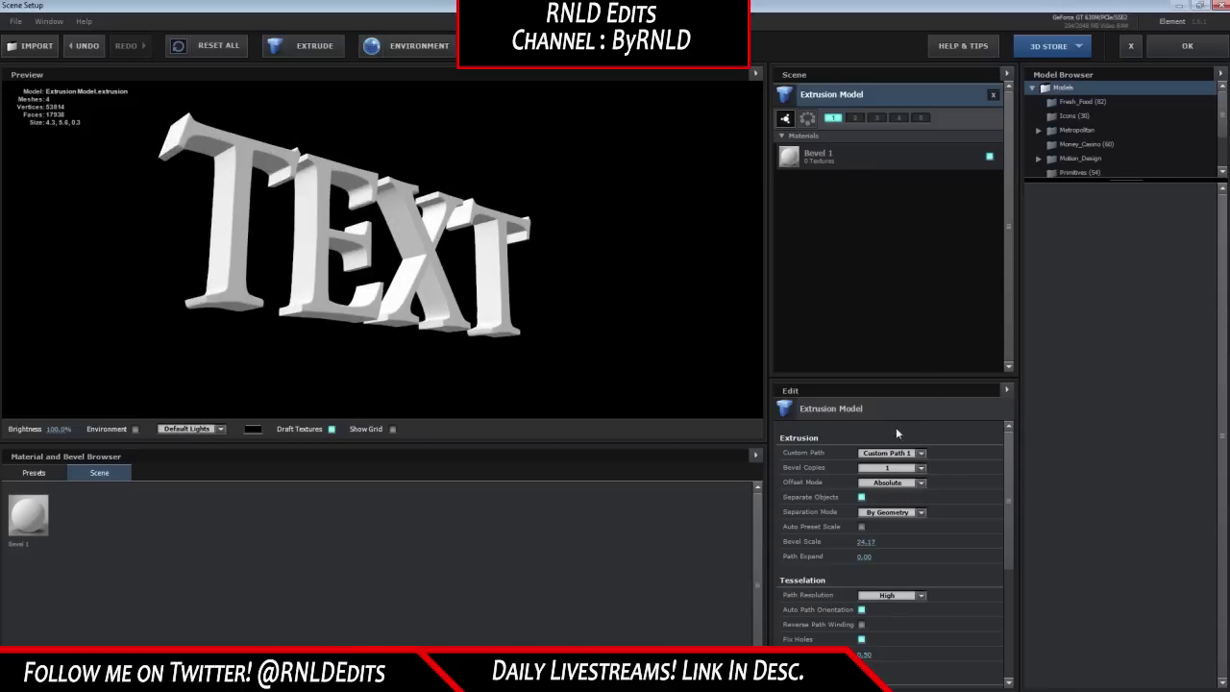
{"action": "left_click_drag", "start_coordinate": [411, 265], "coordinate": [500, 288]}
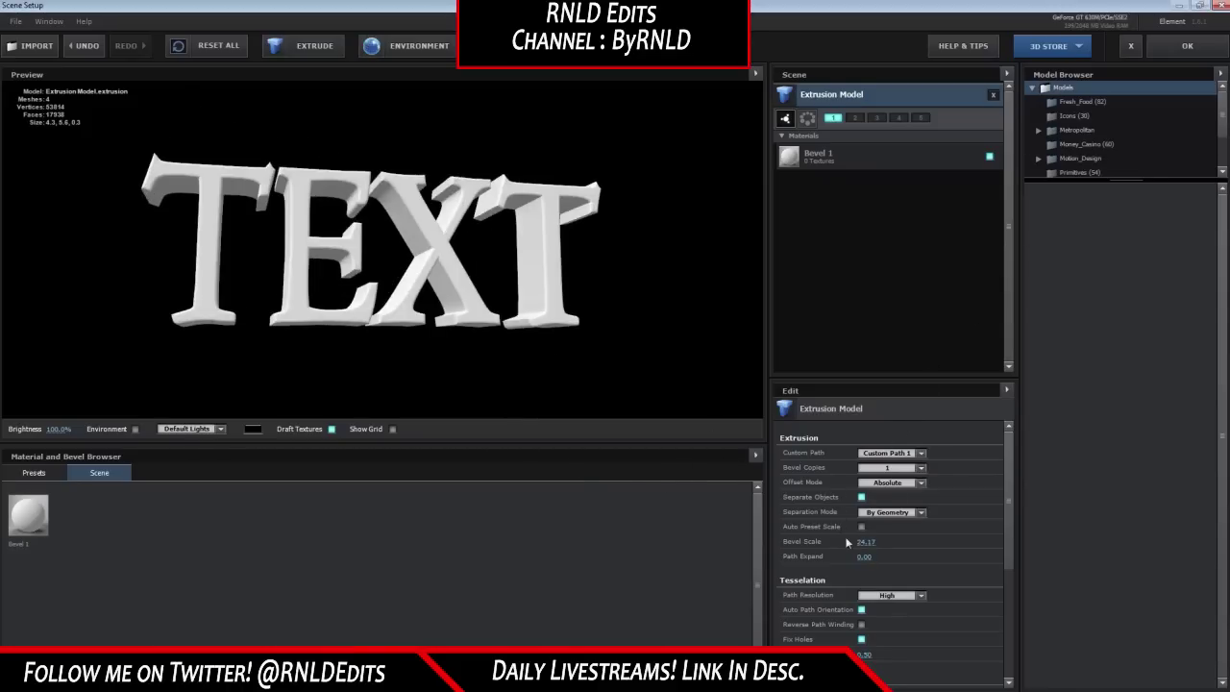
{"action": "left_click_drag", "start_coordinate": [865, 542], "coordinate": [846, 555]}
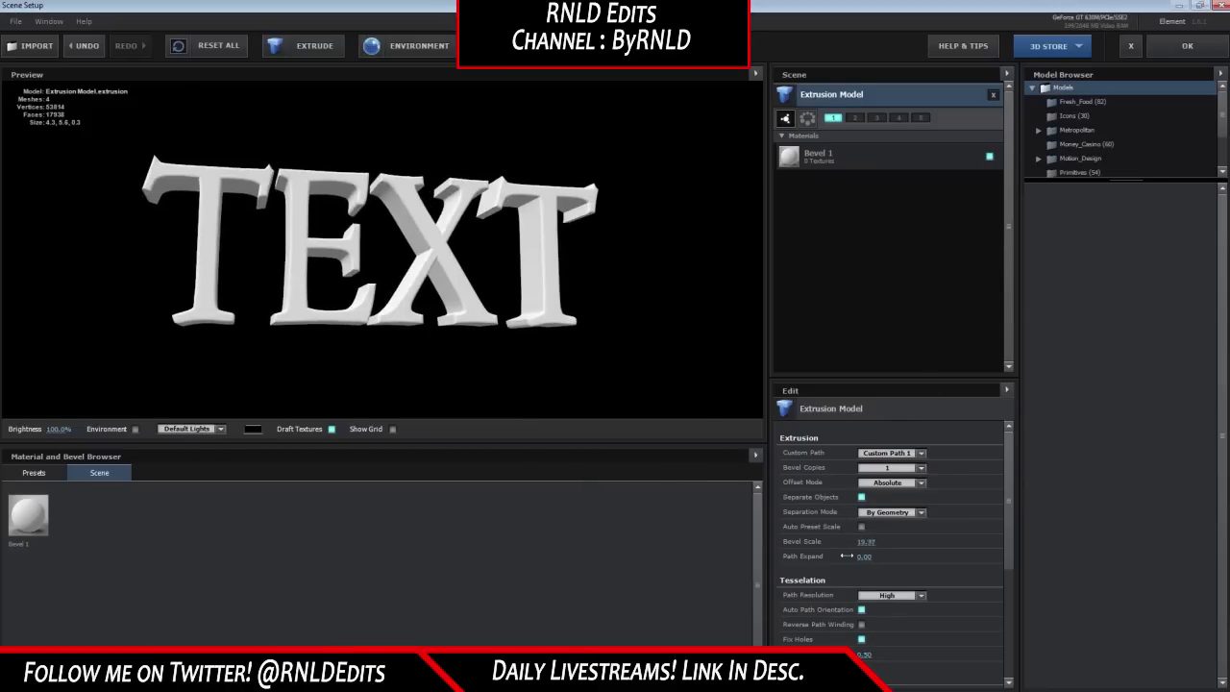
{"action": "left_click_drag", "start_coordinate": [584, 256], "coordinate": [160, 575]}
Apply the Chrome MT Text material preset to the extruded text and accept the scene setup.
{"action": "left_click", "coordinate": [34, 473]}
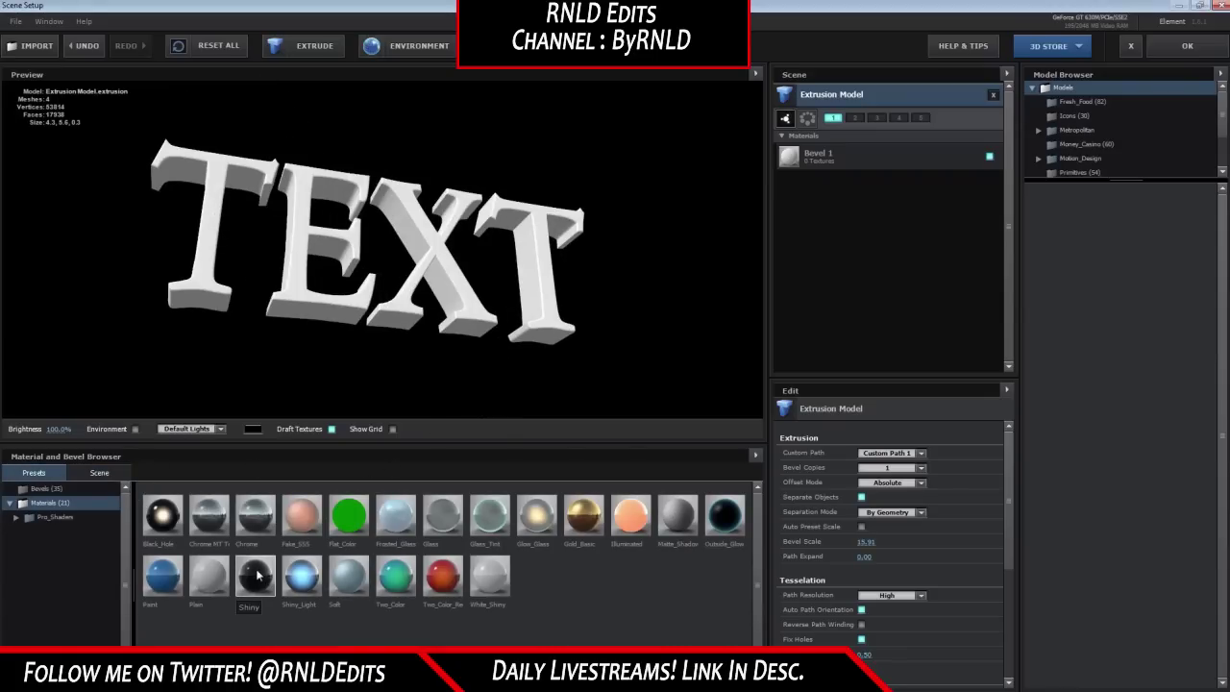
{"action": "double_click", "coordinate": [51, 519]}
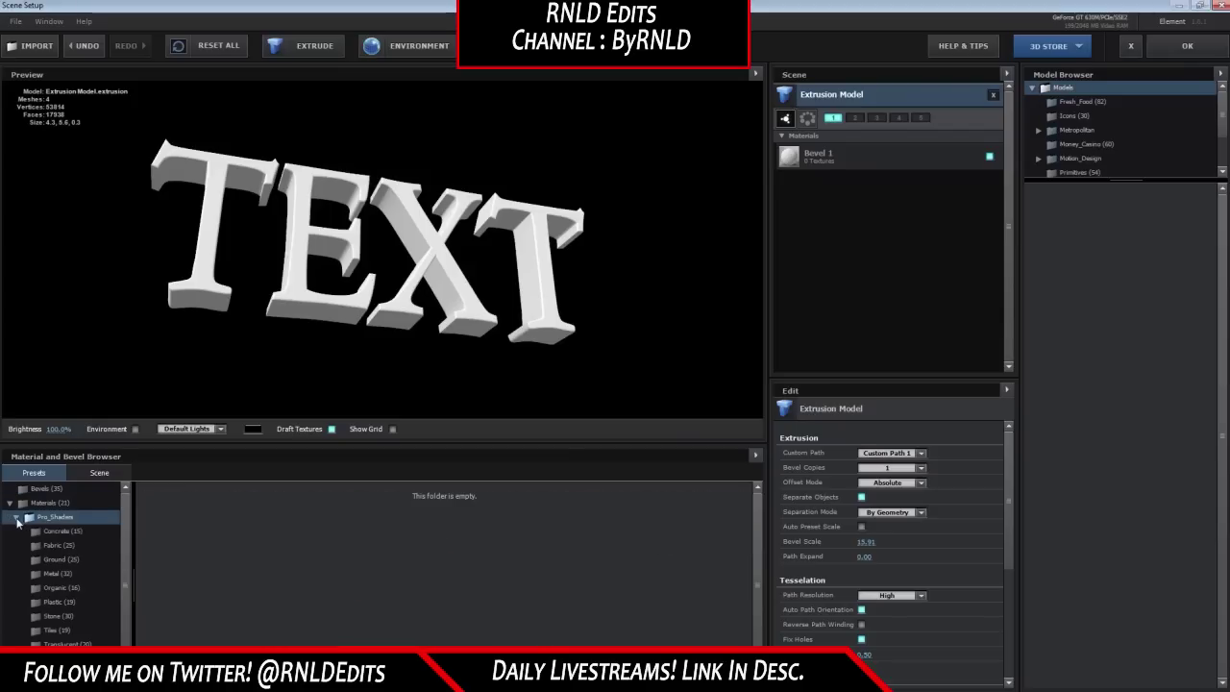
{"action": "left_click", "coordinate": [17, 520]}
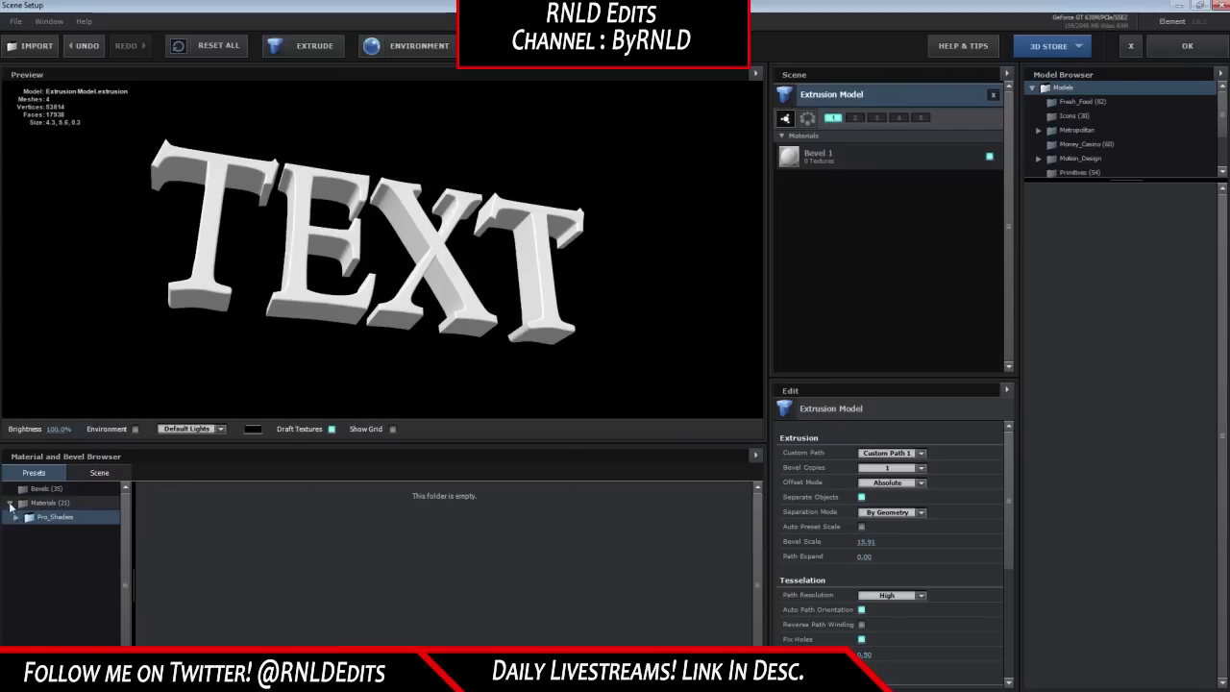
{"action": "left_click", "coordinate": [39, 502]}
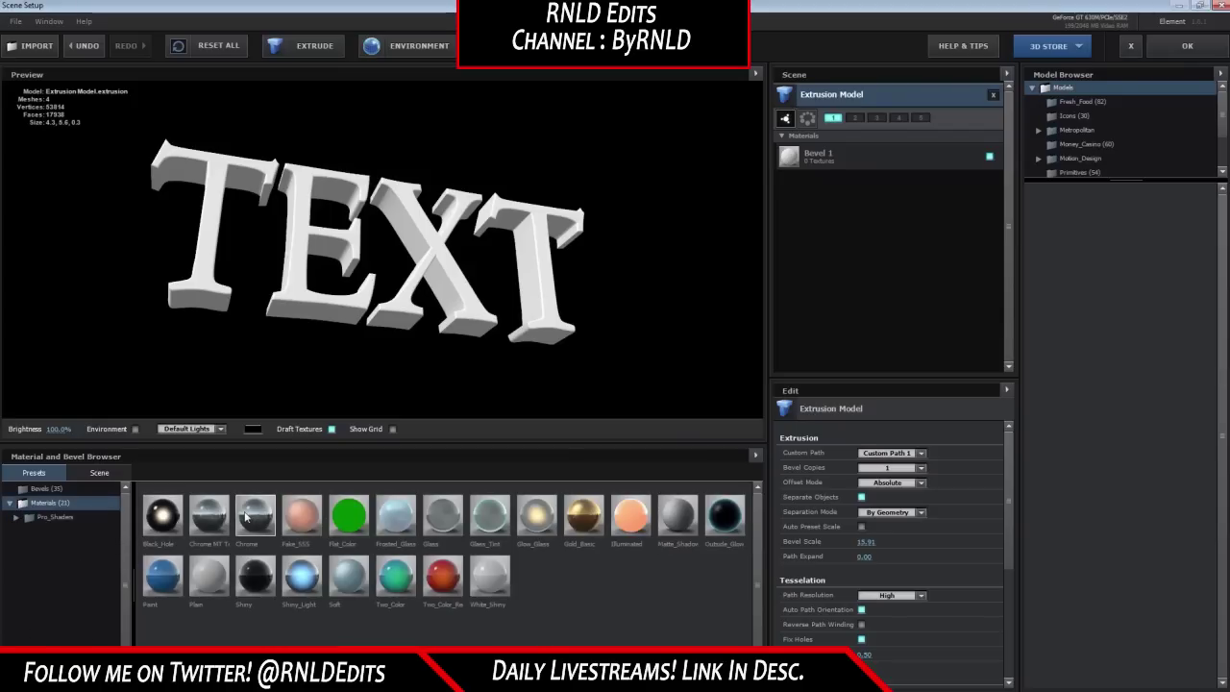
{"action": "double_click", "coordinate": [203, 521]}
{"action": "left_click_drag", "start_coordinate": [406, 289], "coordinate": [358, 320]}
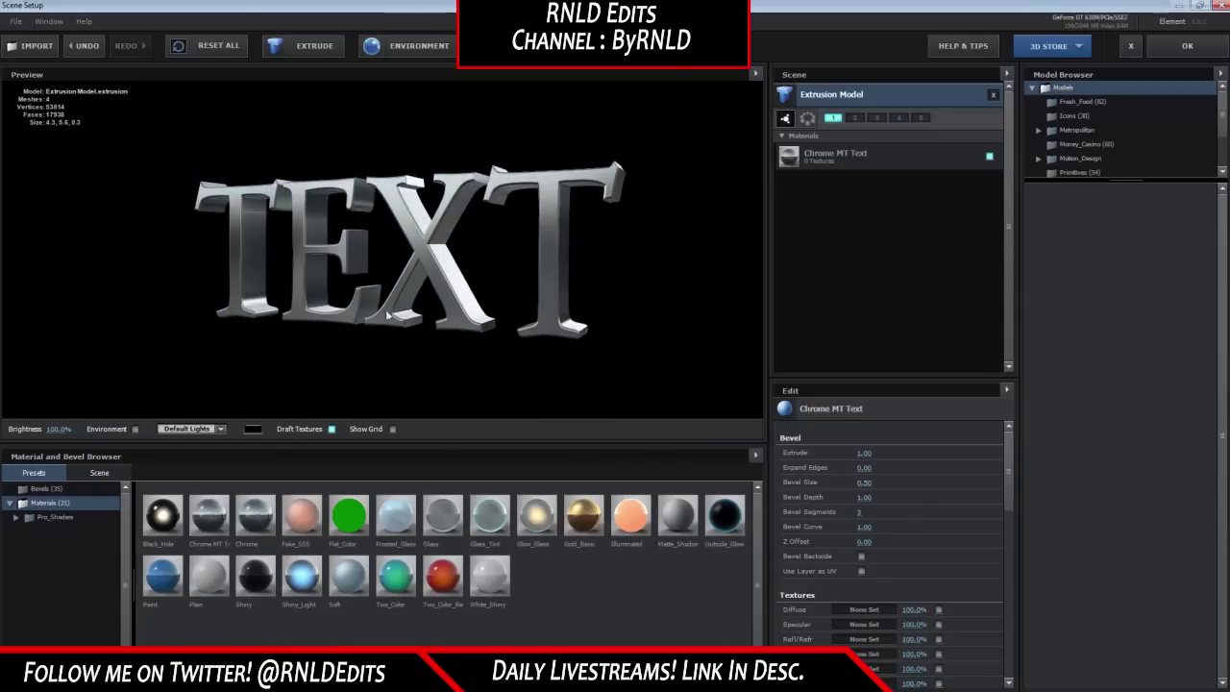
{"action": "left_click", "coordinate": [1187, 45]}
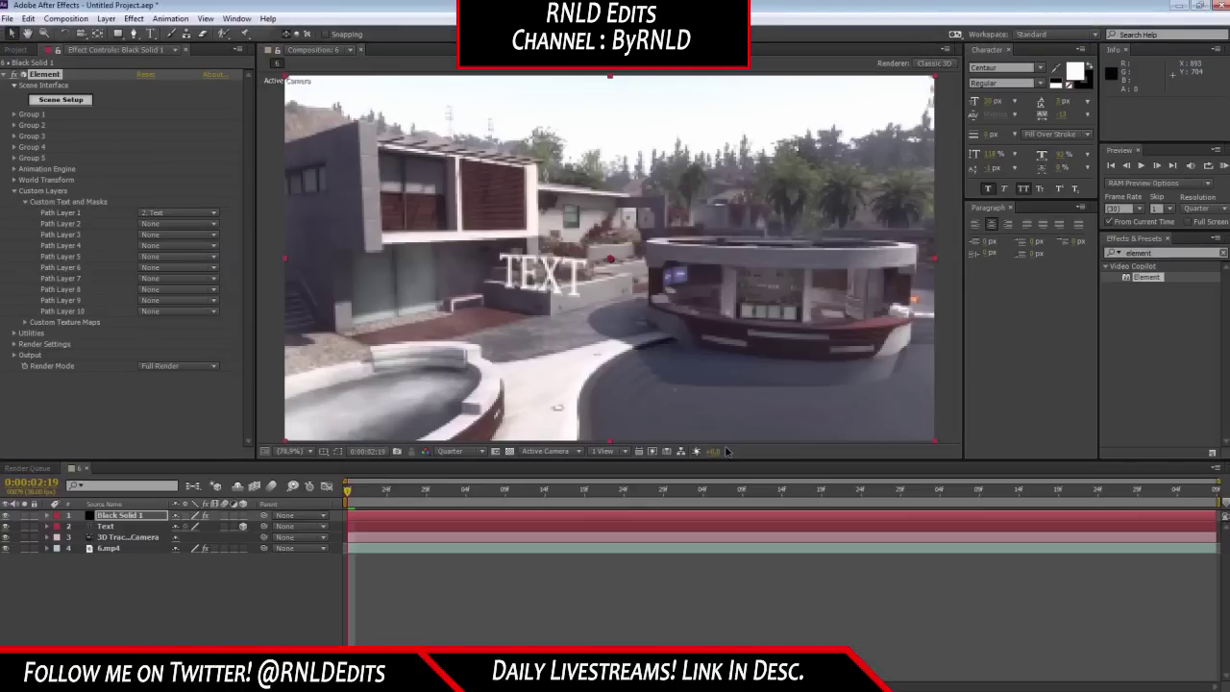
Create a group null for Group 1 from Element's Group Utilities.
{"action": "left_click", "coordinate": [14, 114]}
{"action": "left_click", "coordinate": [25, 147]}
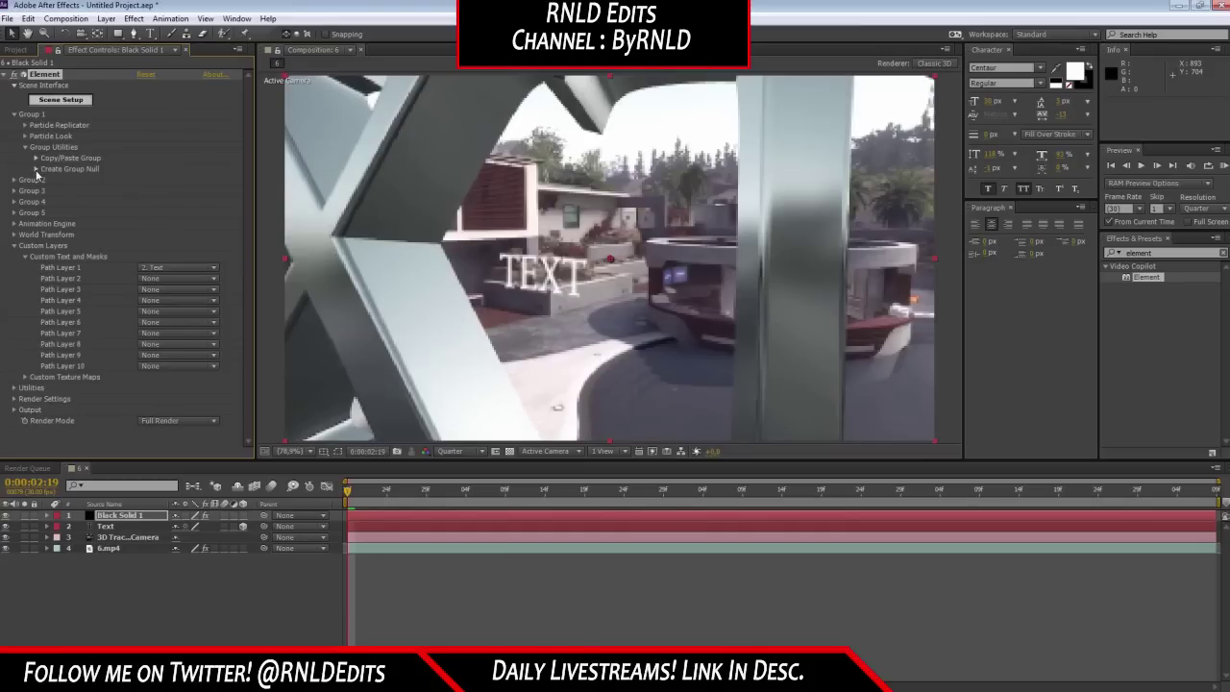
{"action": "left_click", "coordinate": [36, 170]}
{"action": "left_click", "coordinate": [73, 182]}
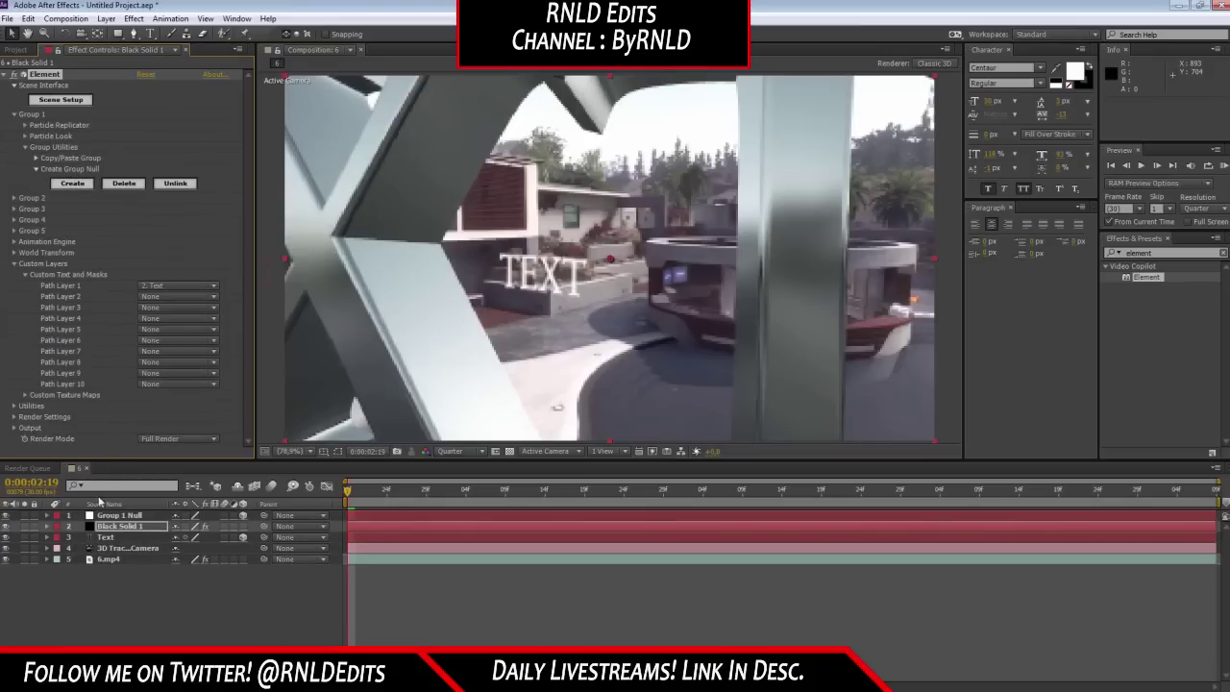
Copy the Text layer's Position and Orientation onto the Group 1 Null so the 3D text sits in the tracked spot.
{"action": "left_click", "coordinate": [106, 541]}
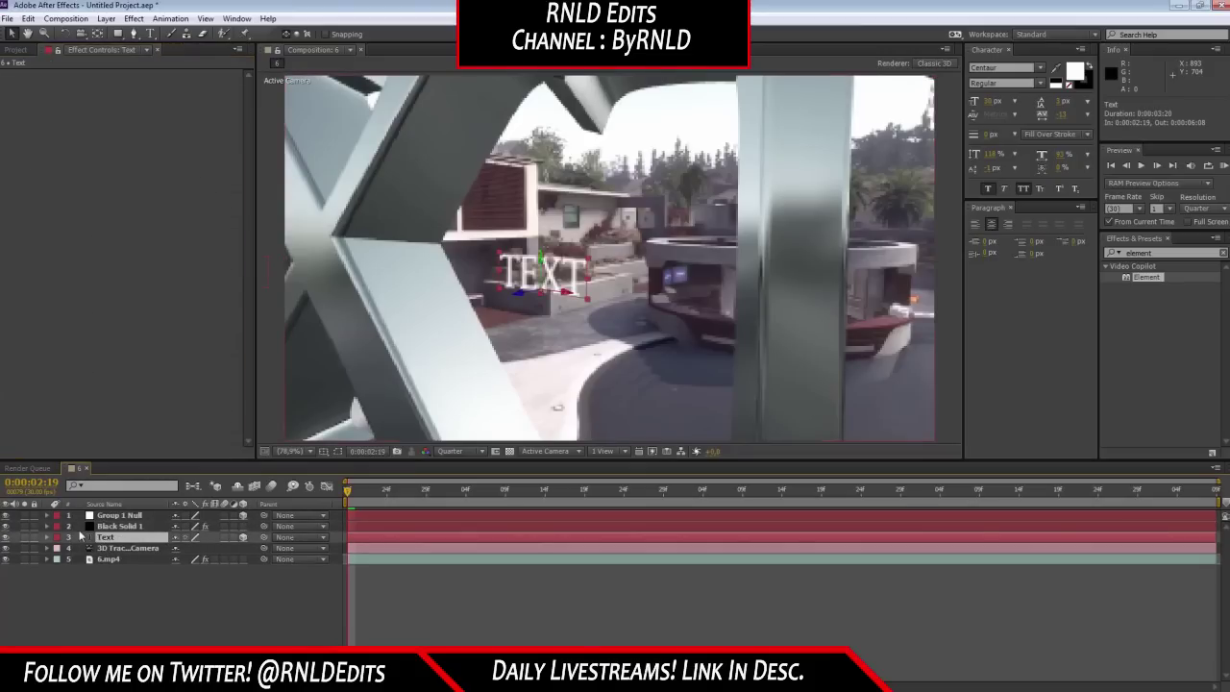
{"action": "key", "text": "p"}
{"action": "key", "text": "shift+r"}
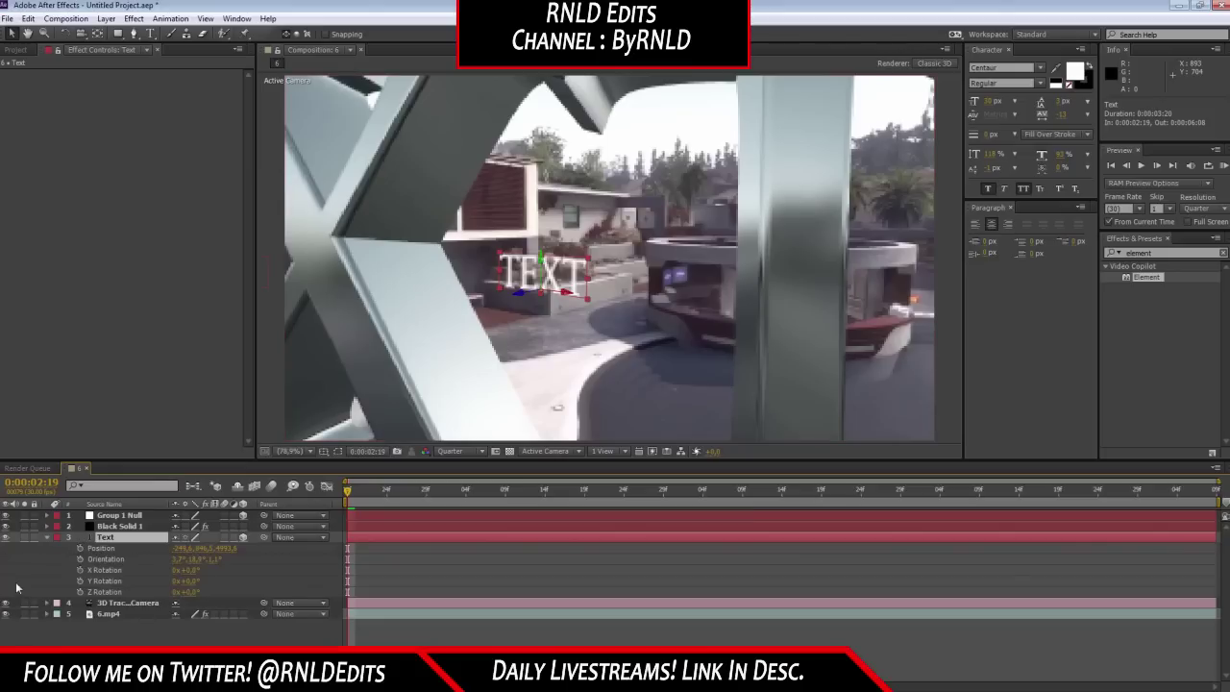
{"action": "left_click", "coordinate": [114, 548]}
{"action": "left_click", "coordinate": [113, 559], "text": "shift"}
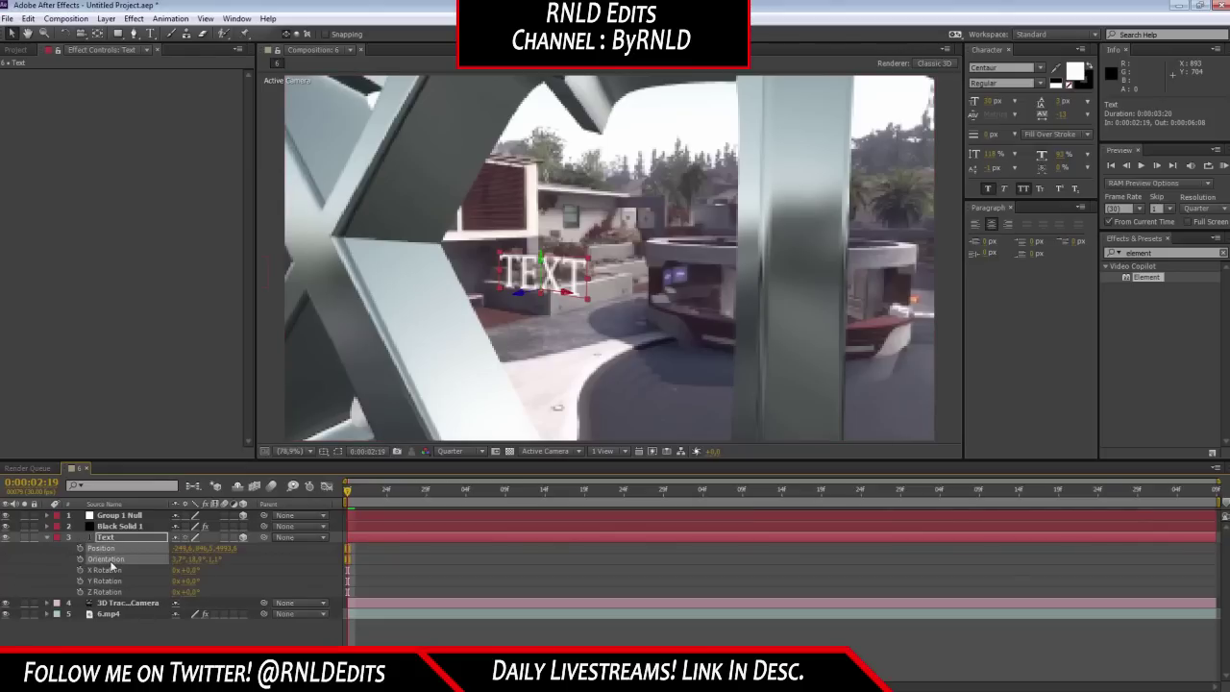
{"action": "left_click", "coordinate": [131, 516]}
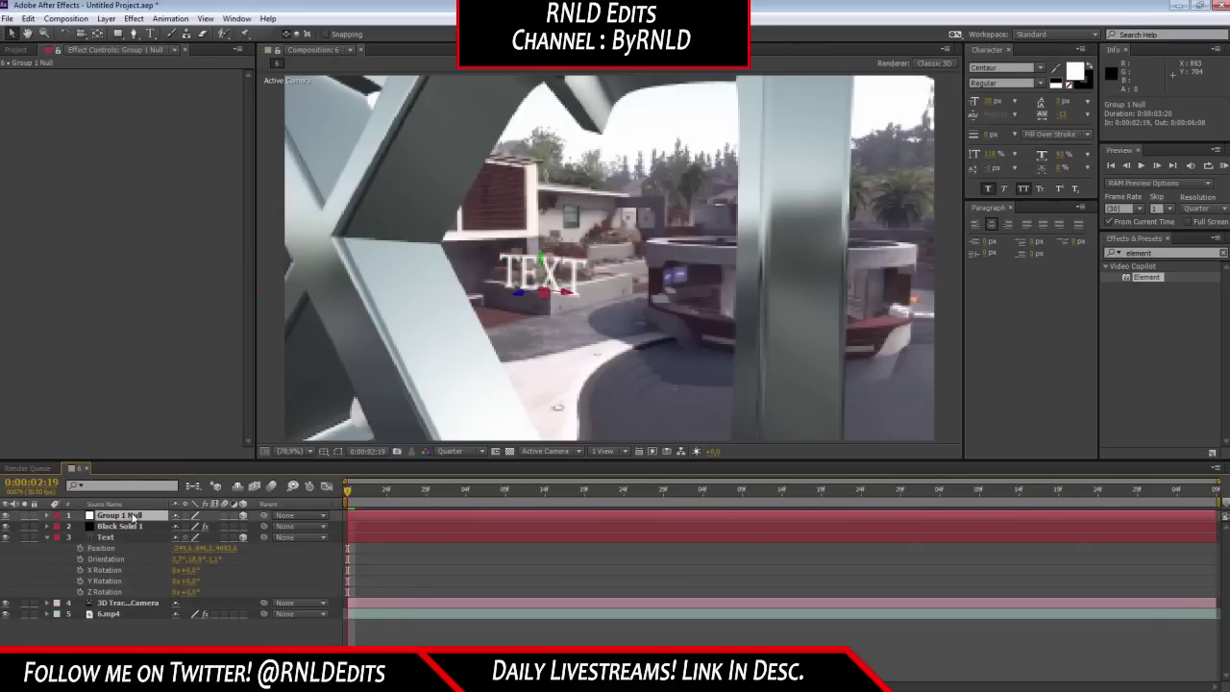
{"action": "key", "text": "Return"}
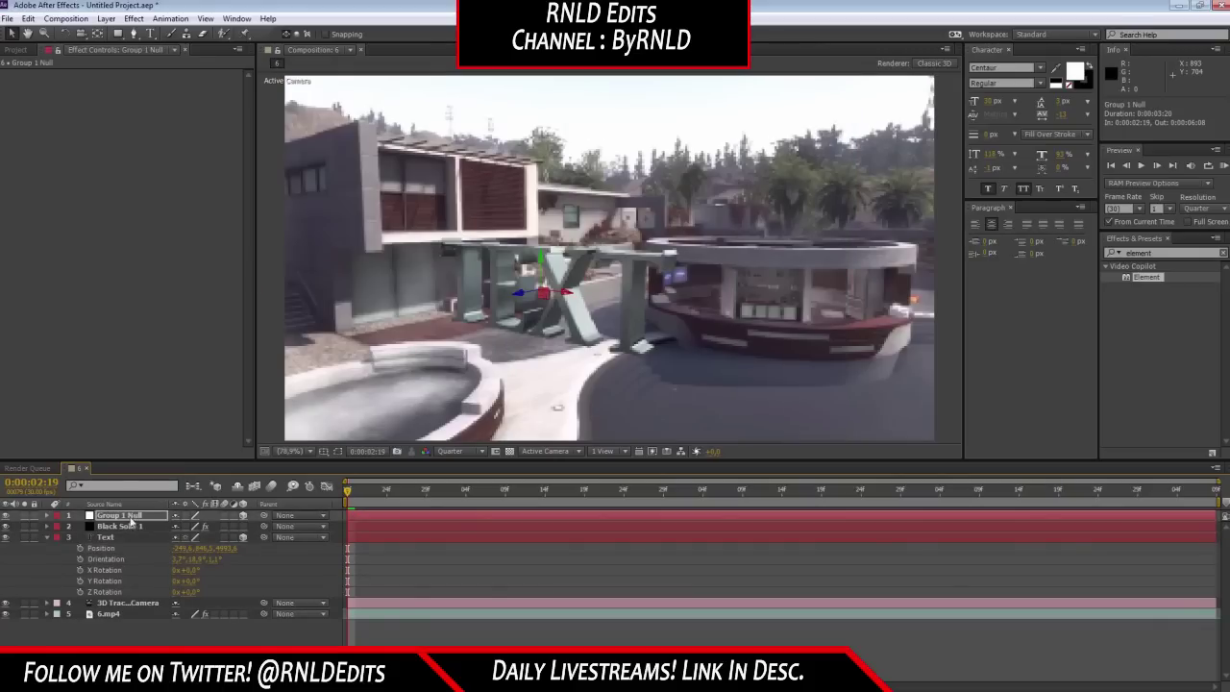
Scale the Group 1 Null to 50% and move it toward the round bar, to about 275, 863, 4882.
{"action": "key", "text": "s"}
{"action": "left_click", "coordinate": [189, 525]}
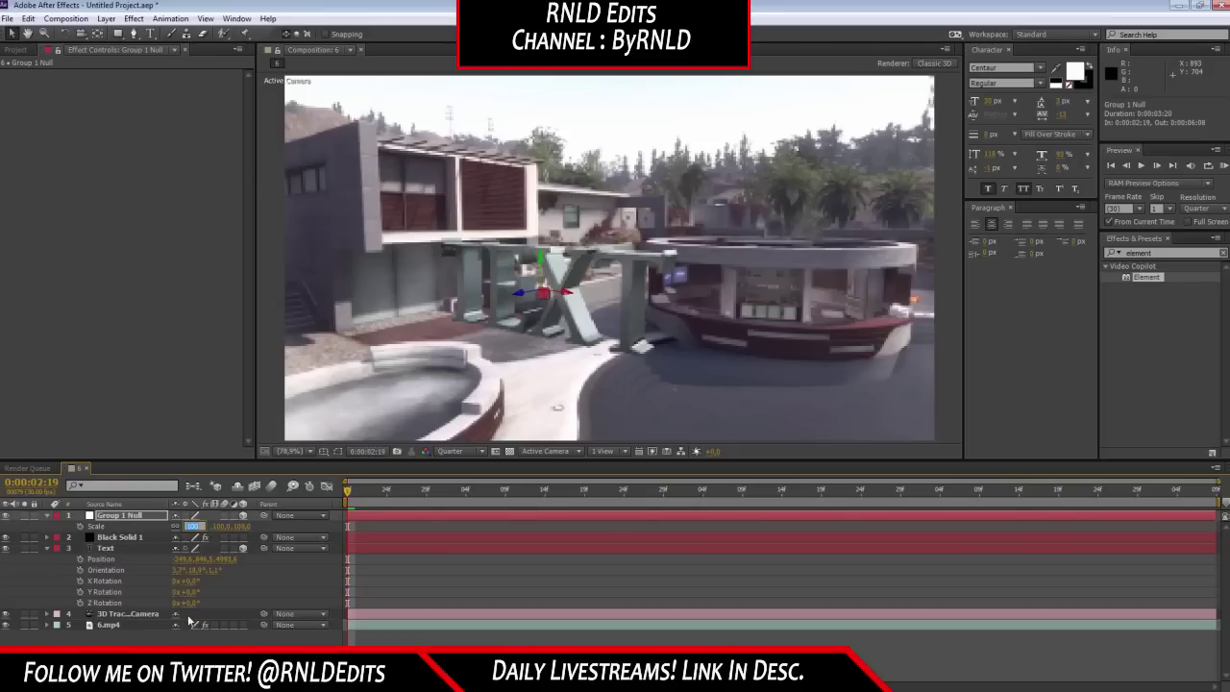
{"action": "type", "text": "50"}
{"action": "key", "text": "Return"}
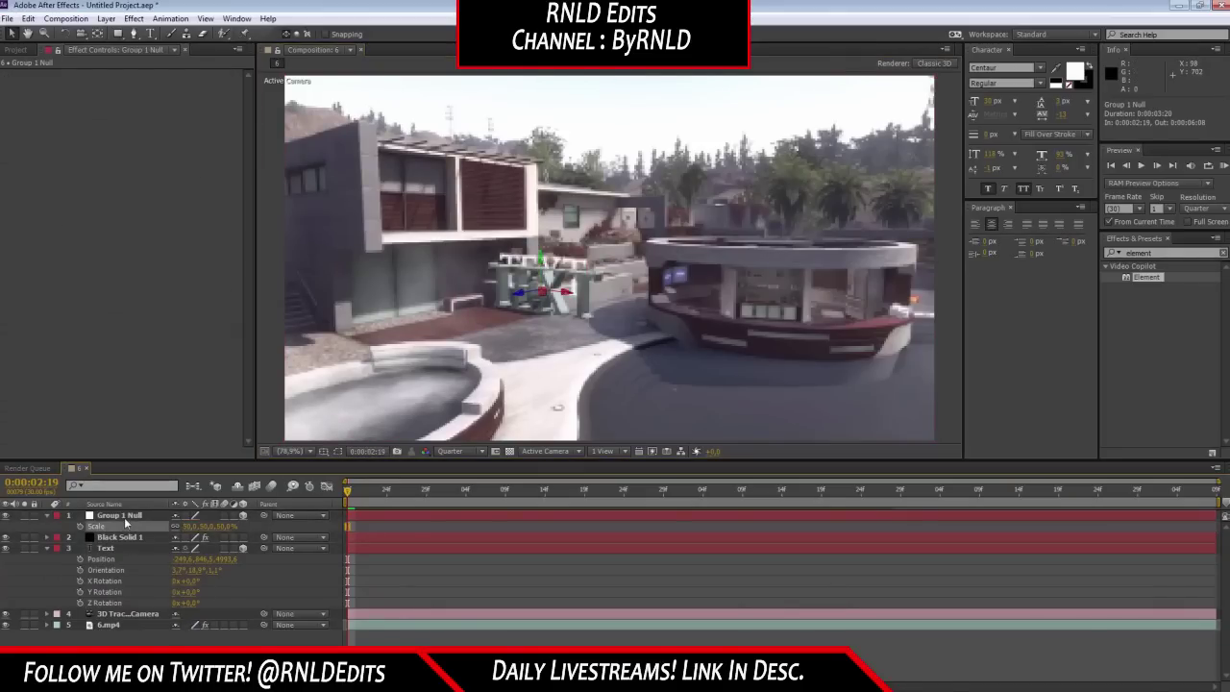
{"action": "left_click", "coordinate": [124, 517]}
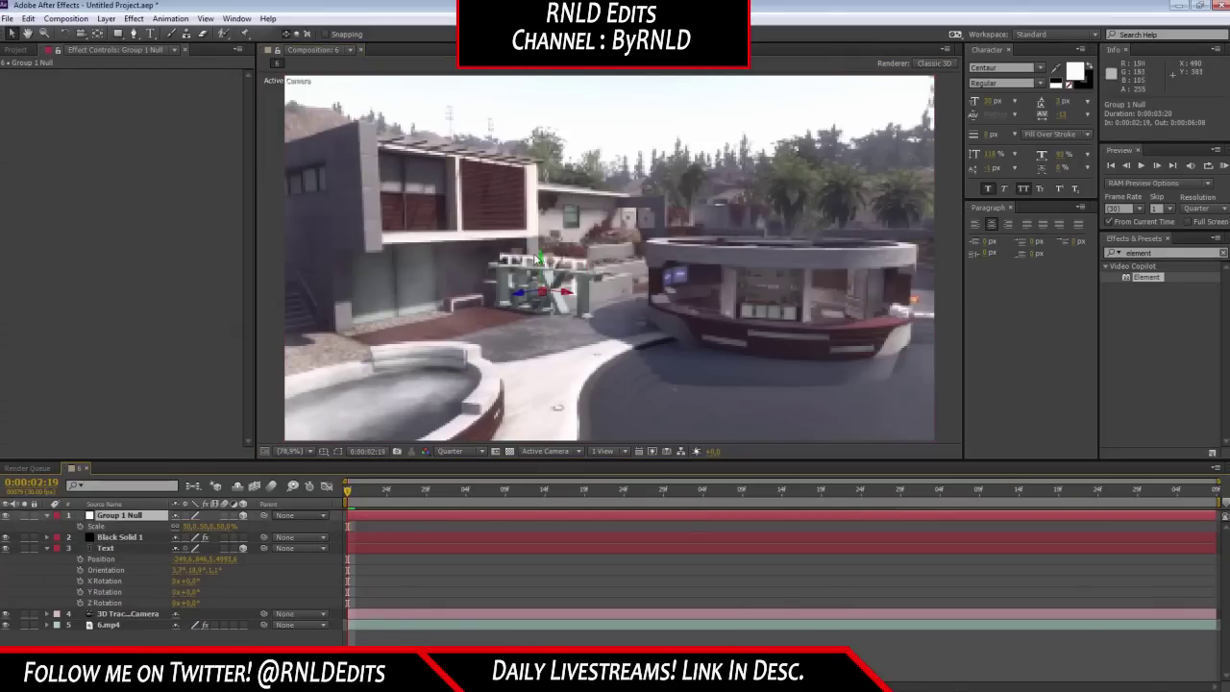
{"action": "left_click_drag", "start_coordinate": [543, 261], "coordinate": [871, 350]}
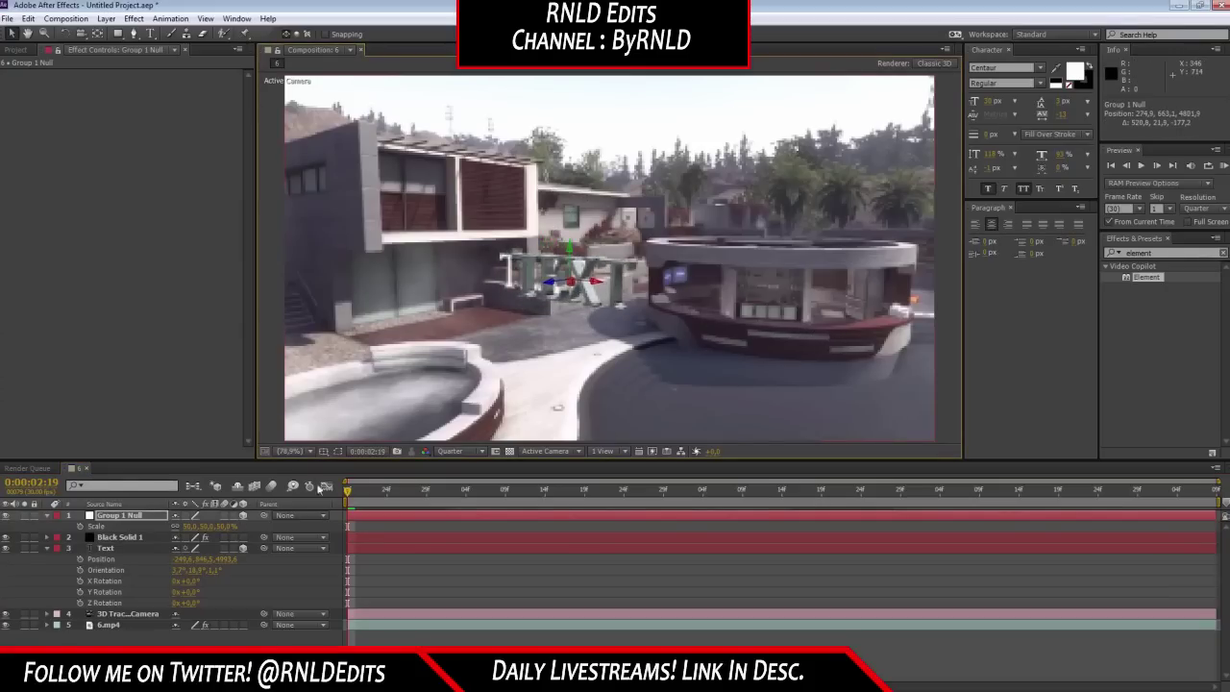
Hide the flat Text layer and play a RAM preview of the tracked 3D text.
{"action": "left_click", "coordinate": [5, 548]}
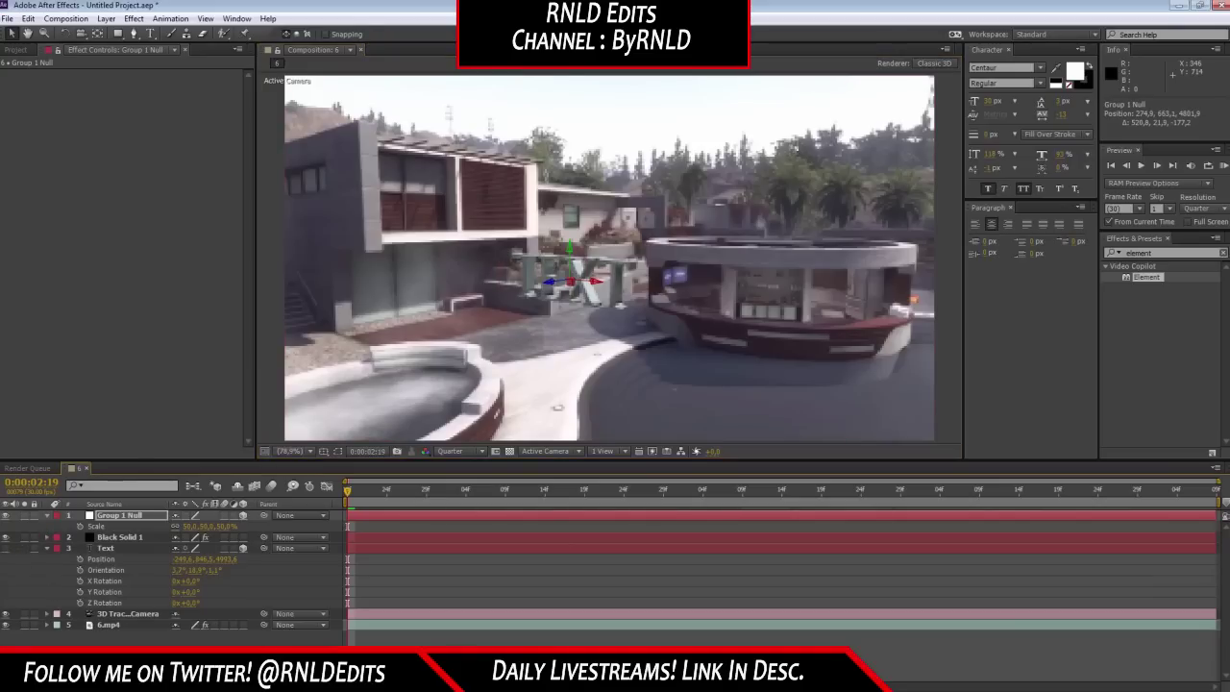
{"action": "left_click", "coordinate": [1222, 165]}
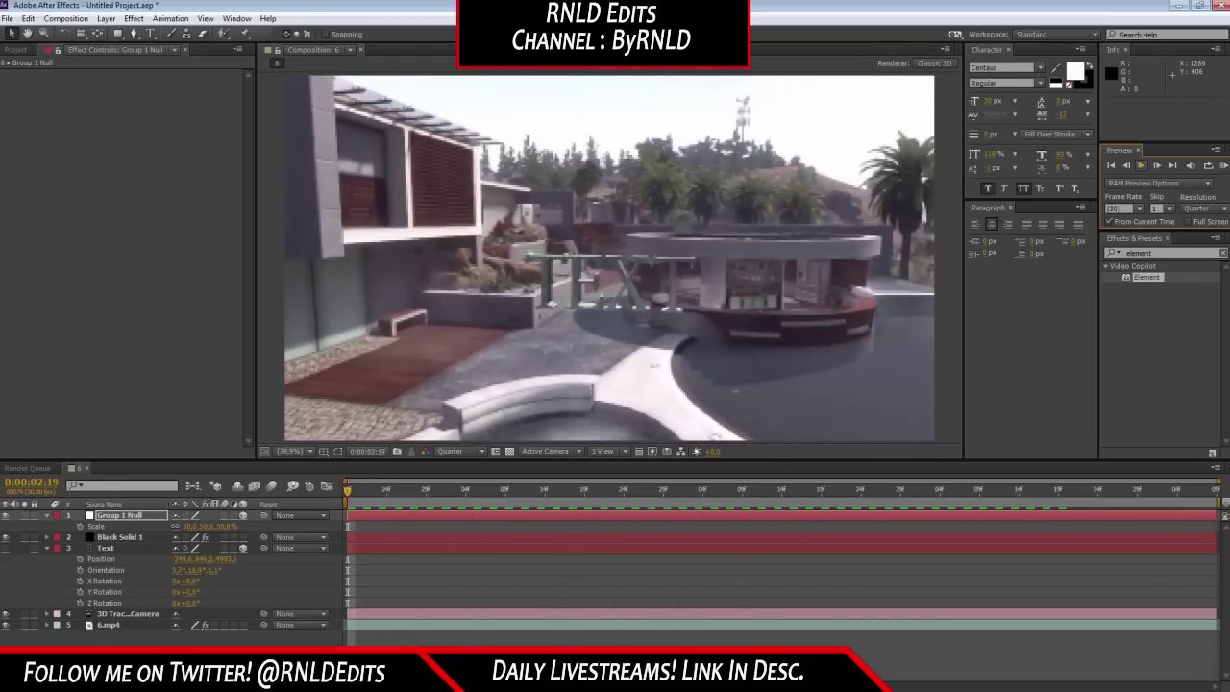
{"action": "key", "text": "space"}
Enable Multi-Object in Group 1's Particle Look on the Black Solid 1 Element effect.
{"action": "left_click", "coordinate": [109, 539]}
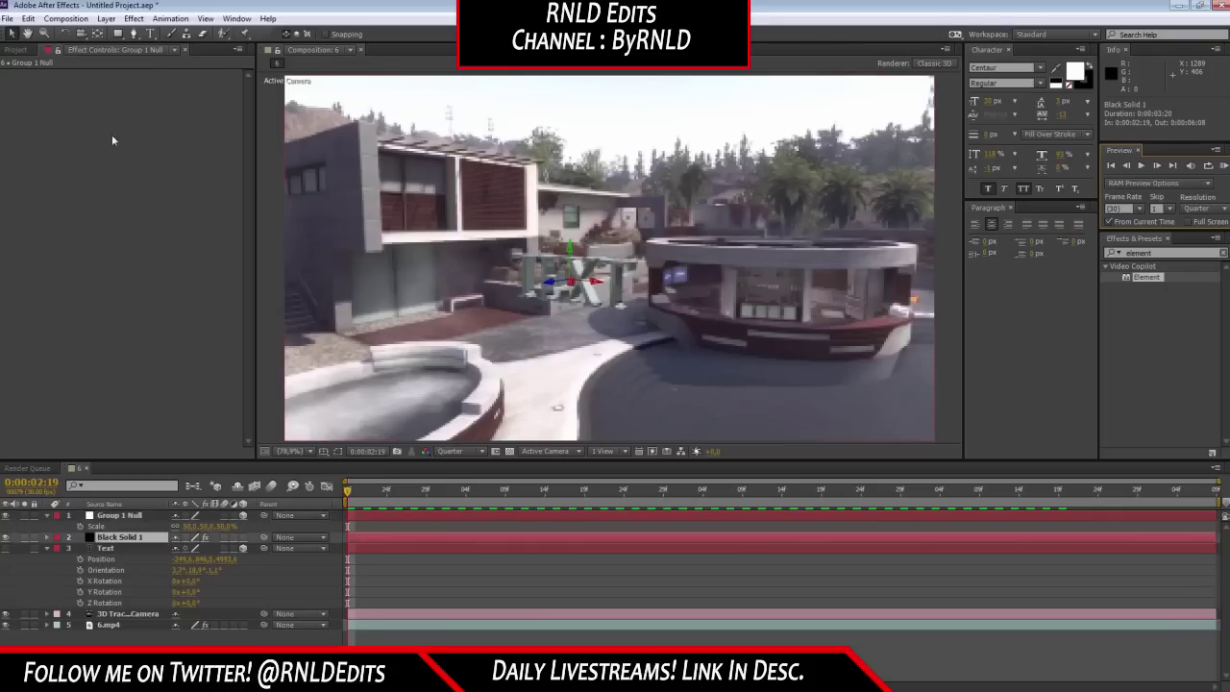
{"action": "left_click", "coordinate": [48, 99]}
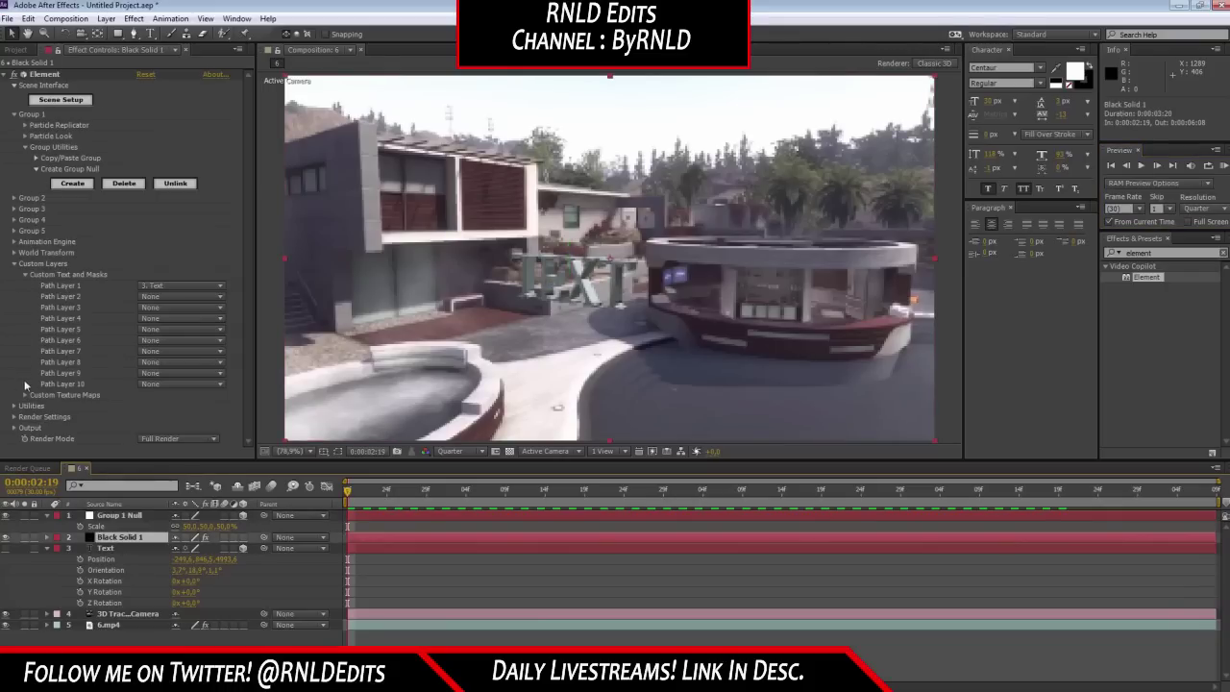
{"action": "left_click", "coordinate": [26, 137]}
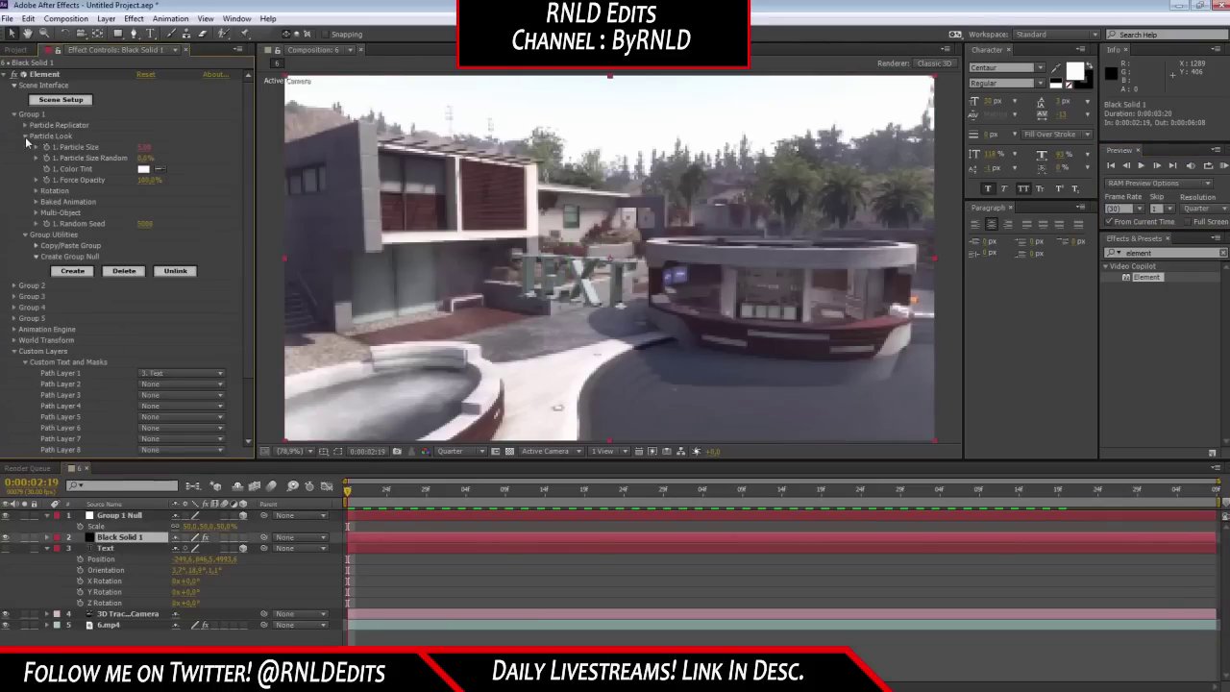
{"action": "left_click", "coordinate": [35, 212]}
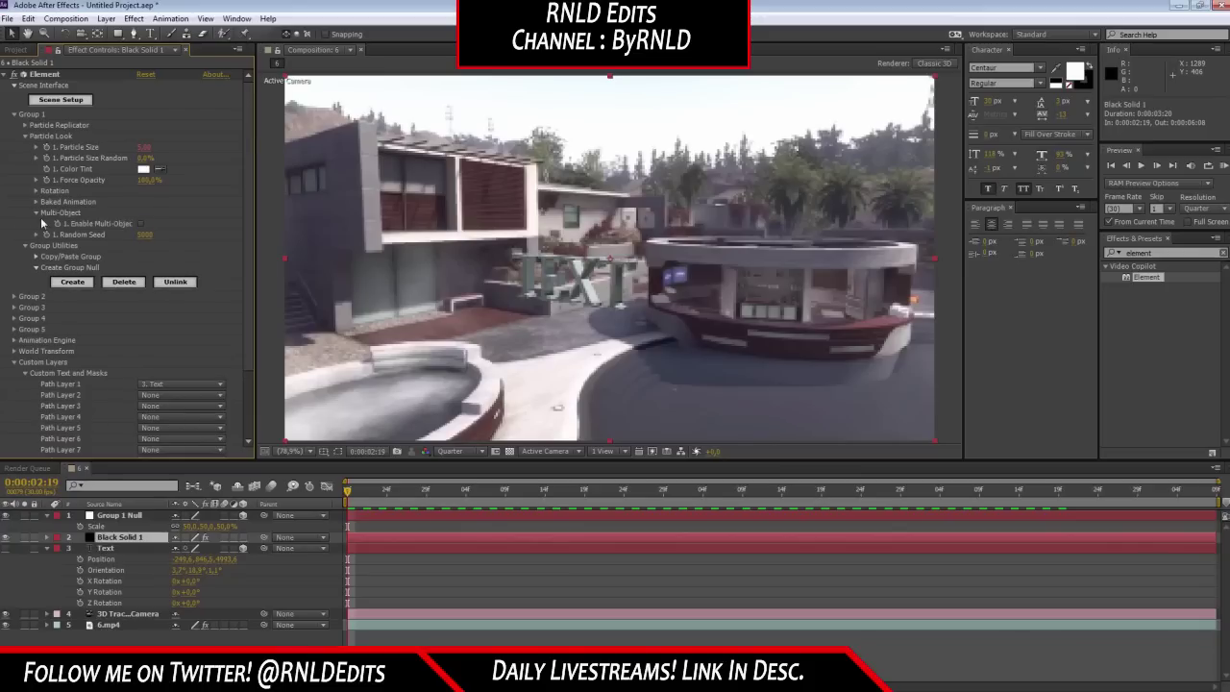
{"action": "left_click", "coordinate": [141, 224]}
Keyframe the Multi-Object Rotation Random from 116° at 0:00:02:19 to 0° at 0:00:04:16.
{"action": "scroll", "coordinate": [115, 269], "scroll_direction": "down", "scroll_amount": 1}
{"action": "left_click_drag", "start_coordinate": [154, 294], "coordinate": [279, 304]}
{"action": "left_click", "coordinate": [68, 287]}
{"action": "left_click", "coordinate": [798, 490]}
{"action": "left_click", "coordinate": [159, 287]}
{"action": "type", "text": "0"}
{"action": "key", "text": "Return"}
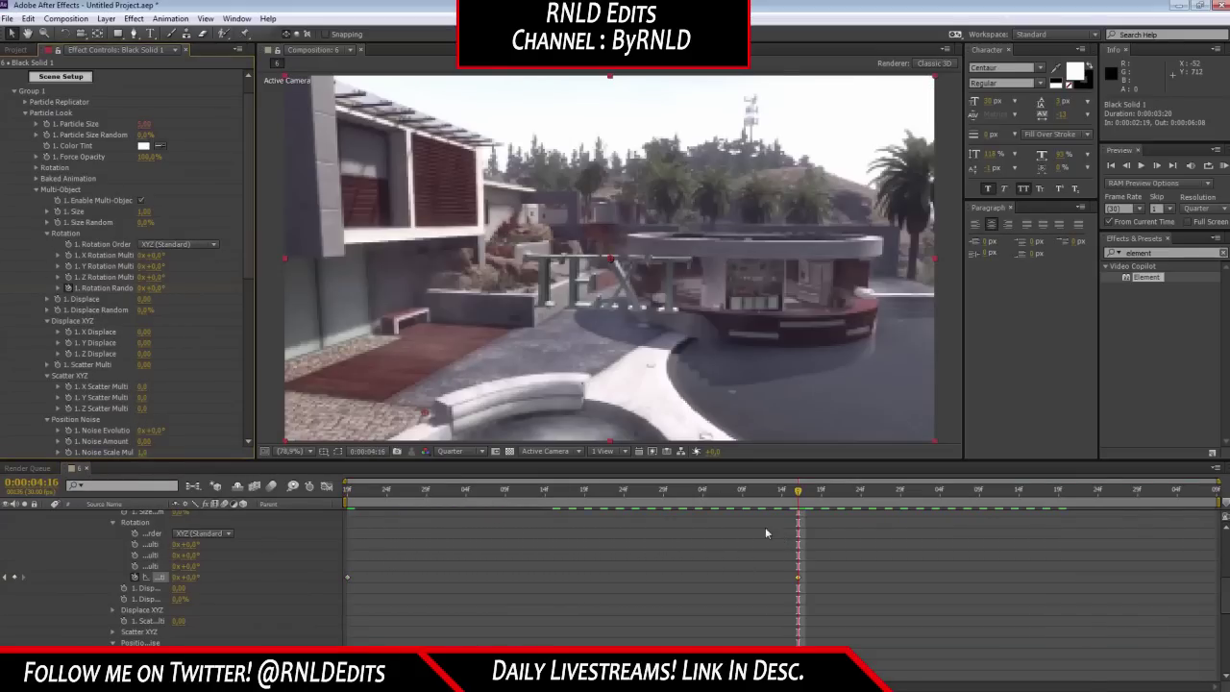
Return to the start at 0:00:02:19 and play a RAM preview of the letter rotation animation.
{"action": "left_click_drag", "start_coordinate": [576, 497], "coordinate": [286, 535]}
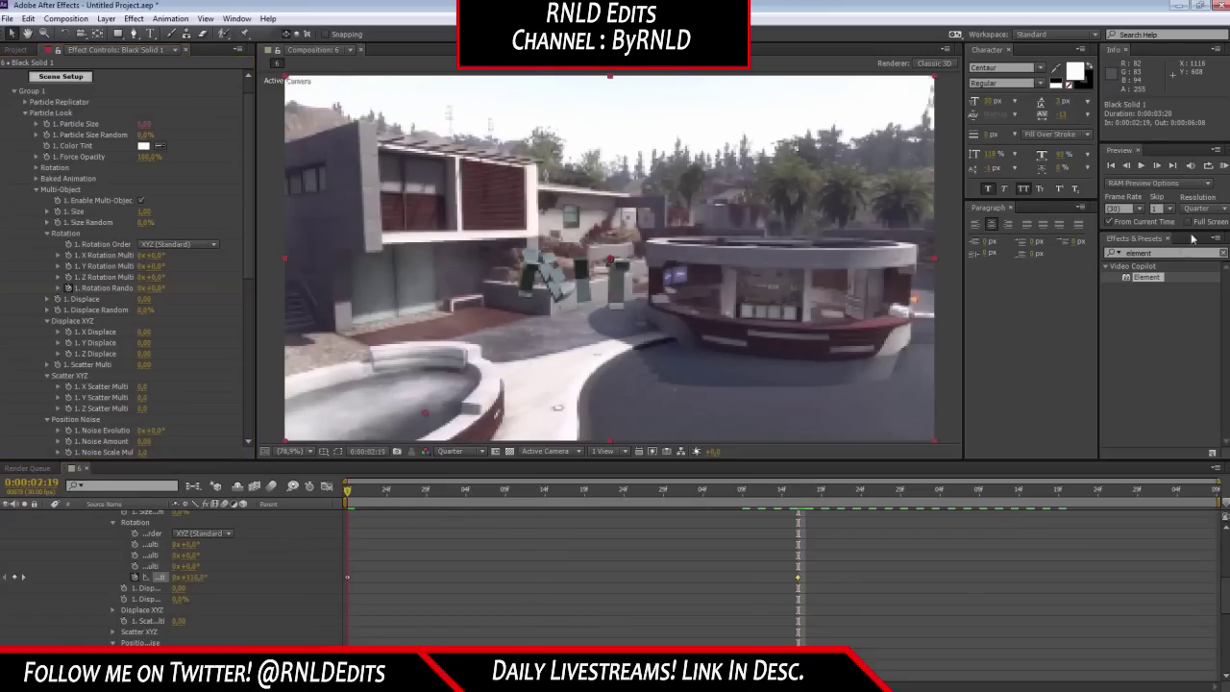
{"action": "left_click", "coordinate": [1222, 166]}
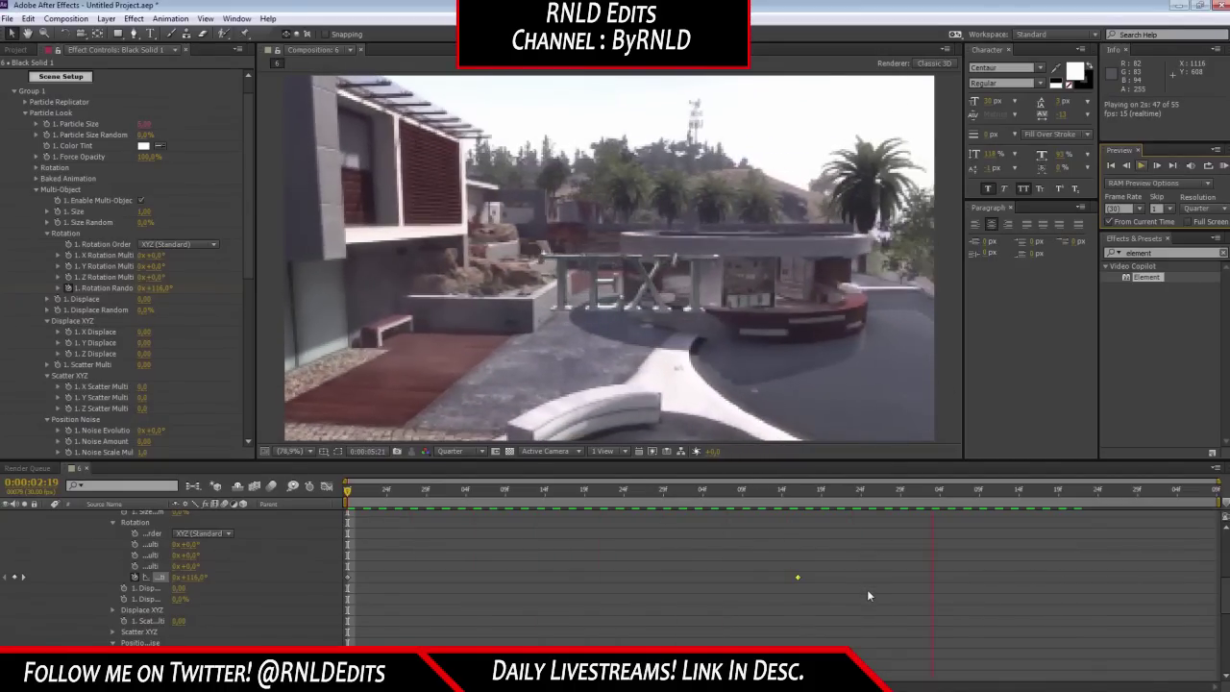
{"action": "key", "text": "space"}
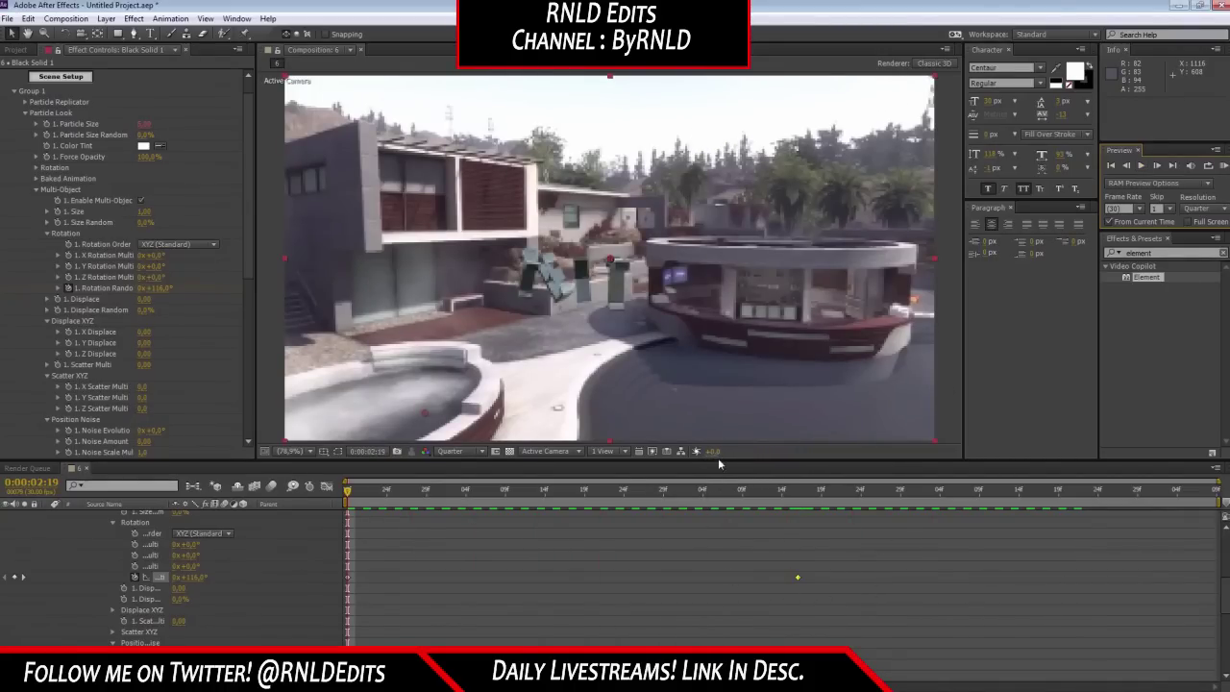